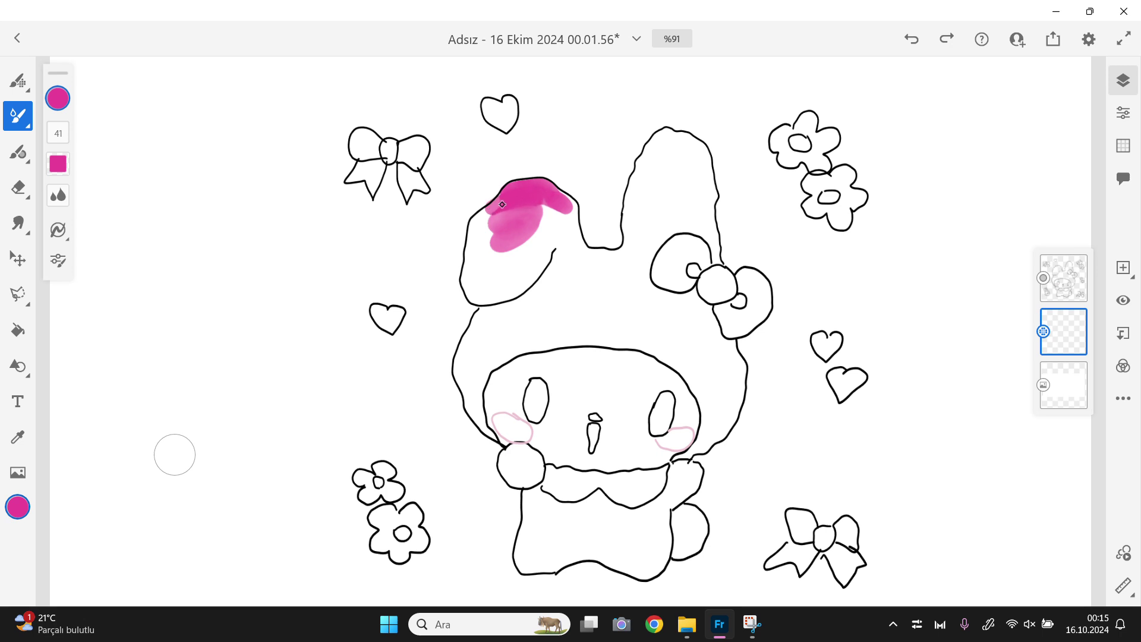
Step: Set the brush size to 55 and paint the rabbit's ears and the upper part of its hood magenta
{"action": "left_click", "coordinate": [58, 133]}
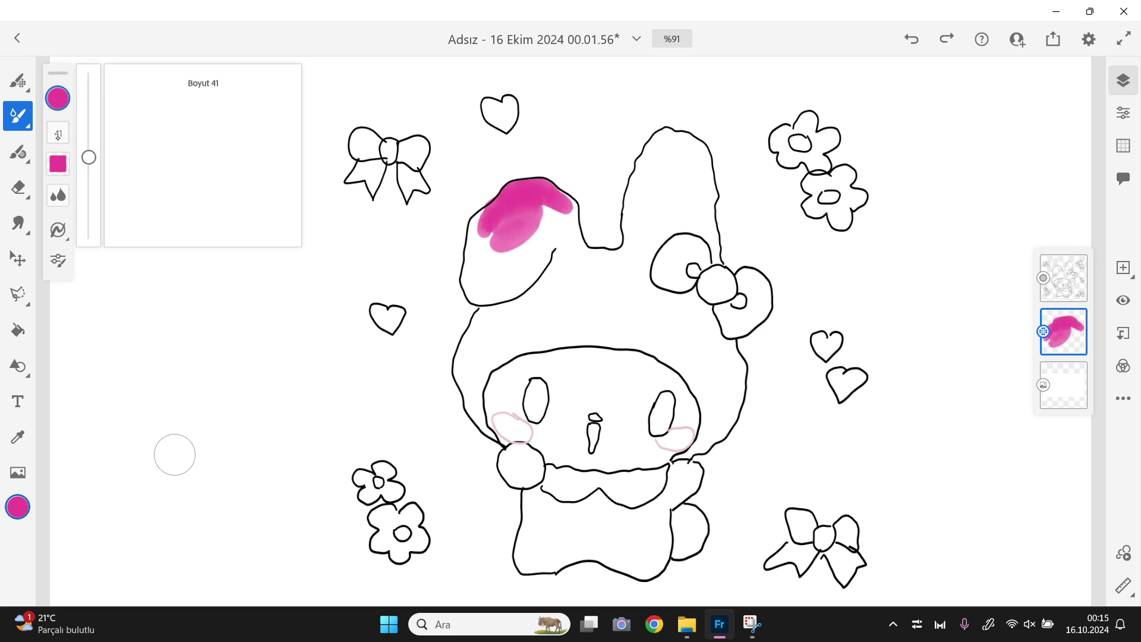
{"action": "left_click_drag", "start_coordinate": [89, 156], "coordinate": [89, 140]}
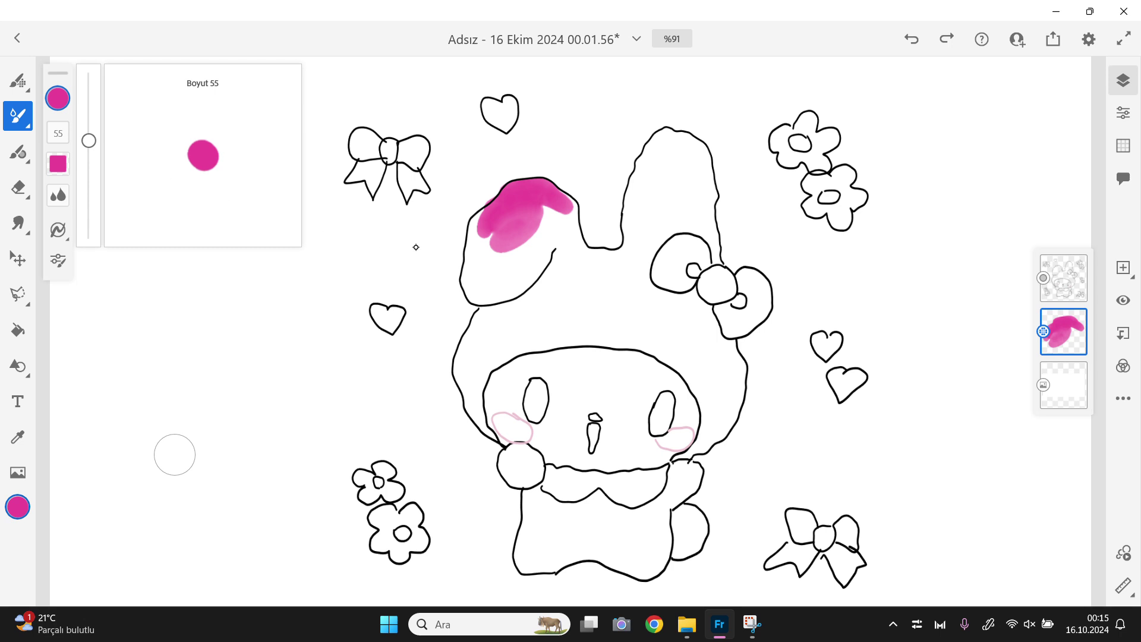
{"action": "mouse_move", "coordinate": [535, 233]}
{"action": "left_mouse_down"}
{"action": "mouse_move", "coordinate": [494, 237]}
{"action": "mouse_move", "coordinate": [504, 225]}
{"action": "mouse_move", "coordinate": [483, 222]}
{"action": "mouse_move", "coordinate": [477, 281]}
{"action": "mouse_move", "coordinate": [493, 292]}
{"action": "mouse_move", "coordinate": [483, 295]}
{"action": "mouse_move", "coordinate": [537, 263]}
{"action": "mouse_move", "coordinate": [501, 295]}
{"action": "mouse_move", "coordinate": [484, 294]}
{"action": "mouse_move", "coordinate": [504, 263]}
{"action": "mouse_move", "coordinate": [546, 239]}
{"action": "mouse_move", "coordinate": [559, 208]}
{"action": "mouse_move", "coordinate": [561, 225]}
{"action": "mouse_move", "coordinate": [560, 210]}
{"action": "mouse_move", "coordinate": [567, 218]}
{"action": "mouse_move", "coordinate": [540, 271]}
{"action": "mouse_move", "coordinate": [507, 295]}
{"action": "mouse_move", "coordinate": [475, 298]}
{"action": "mouse_move", "coordinate": [569, 235]}
{"action": "mouse_move", "coordinate": [575, 256]}
{"action": "mouse_move", "coordinate": [571, 205]}
{"action": "mouse_move", "coordinate": [563, 286]}
{"action": "mouse_move", "coordinate": [536, 313]}
{"action": "mouse_move", "coordinate": [541, 303]}
{"action": "mouse_move", "coordinate": [485, 327]}
{"action": "mouse_move", "coordinate": [547, 292]}
{"action": "mouse_move", "coordinate": [559, 315]}
{"action": "mouse_move", "coordinate": [597, 270]}
{"action": "mouse_move", "coordinate": [585, 258]}
{"action": "mouse_move", "coordinate": [615, 261]}
{"action": "mouse_move", "coordinate": [601, 252]}
{"action": "mouse_move", "coordinate": [609, 294]}
{"action": "mouse_move", "coordinate": [490, 341]}
{"action": "mouse_move", "coordinate": [475, 333]}
{"action": "mouse_move", "coordinate": [463, 377]}
{"action": "mouse_move", "coordinate": [457, 366]}
{"action": "mouse_move", "coordinate": [492, 328]}
{"action": "mouse_move", "coordinate": [535, 342]}
{"action": "mouse_move", "coordinate": [610, 313]}
{"action": "mouse_move", "coordinate": [611, 269]}
{"action": "mouse_move", "coordinate": [637, 236]}
{"action": "mouse_move", "coordinate": [630, 189]}
{"action": "mouse_move", "coordinate": [658, 156]}
{"action": "mouse_move", "coordinate": [653, 141]}
{"action": "mouse_move", "coordinate": [671, 137]}
{"action": "mouse_move", "coordinate": [697, 160]}
{"action": "mouse_move", "coordinate": [700, 184]}
{"action": "mouse_move", "coordinate": [704, 156]}
{"action": "mouse_move", "coordinate": [703, 179]}
{"action": "mouse_move", "coordinate": [688, 191]}
{"action": "mouse_move", "coordinate": [673, 178]}
{"action": "mouse_move", "coordinate": [651, 202]}
{"action": "mouse_move", "coordinate": [666, 160]}
{"action": "mouse_move", "coordinate": [653, 215]}
{"action": "mouse_move", "coordinate": [692, 205]}
{"action": "mouse_move", "coordinate": [659, 225]}
{"action": "mouse_move", "coordinate": [711, 187]}
{"action": "mouse_move", "coordinate": [710, 205]}
{"action": "mouse_move", "coordinate": [706, 229]}
{"action": "mouse_move", "coordinate": [702, 218]}
{"action": "mouse_move", "coordinate": [651, 235]}
{"action": "mouse_move", "coordinate": [706, 227]}
{"action": "mouse_move", "coordinate": [651, 238]}
{"action": "mouse_move", "coordinate": [626, 297]}
{"action": "mouse_move", "coordinate": [640, 279]}
{"action": "mouse_move", "coordinate": [654, 314]}
{"action": "mouse_move", "coordinate": [691, 300]}
{"action": "mouse_move", "coordinate": [654, 292]}
{"action": "left_mouse_up"}
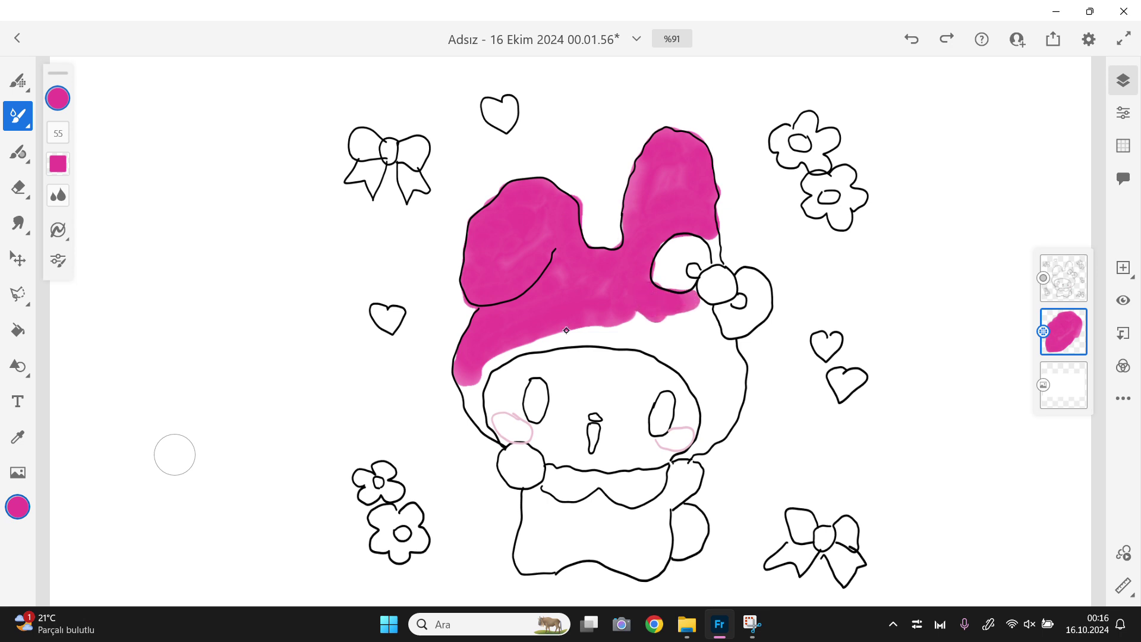
{"action": "mouse_move", "coordinate": [566, 330]}
{"action": "left_mouse_down"}
{"action": "mouse_move", "coordinate": [477, 364]}
{"action": "mouse_move", "coordinate": [467, 350]}
{"action": "mouse_move", "coordinate": [625, 324]}
{"action": "mouse_move", "coordinate": [669, 334]}
{"action": "mouse_move", "coordinate": [637, 302]}
{"action": "mouse_move", "coordinate": [649, 343]}
{"action": "mouse_move", "coordinate": [636, 327]}
{"action": "mouse_move", "coordinate": [610, 327]}
{"action": "mouse_move", "coordinate": [673, 343]}
{"action": "mouse_move", "coordinate": [702, 317]}
{"action": "mouse_move", "coordinate": [594, 335]}
{"action": "mouse_move", "coordinate": [682, 342]}
{"action": "mouse_move", "coordinate": [655, 340]}
{"action": "mouse_move", "coordinate": [671, 351]}
{"action": "mouse_move", "coordinate": [572, 336]}
{"action": "left_mouse_up"}
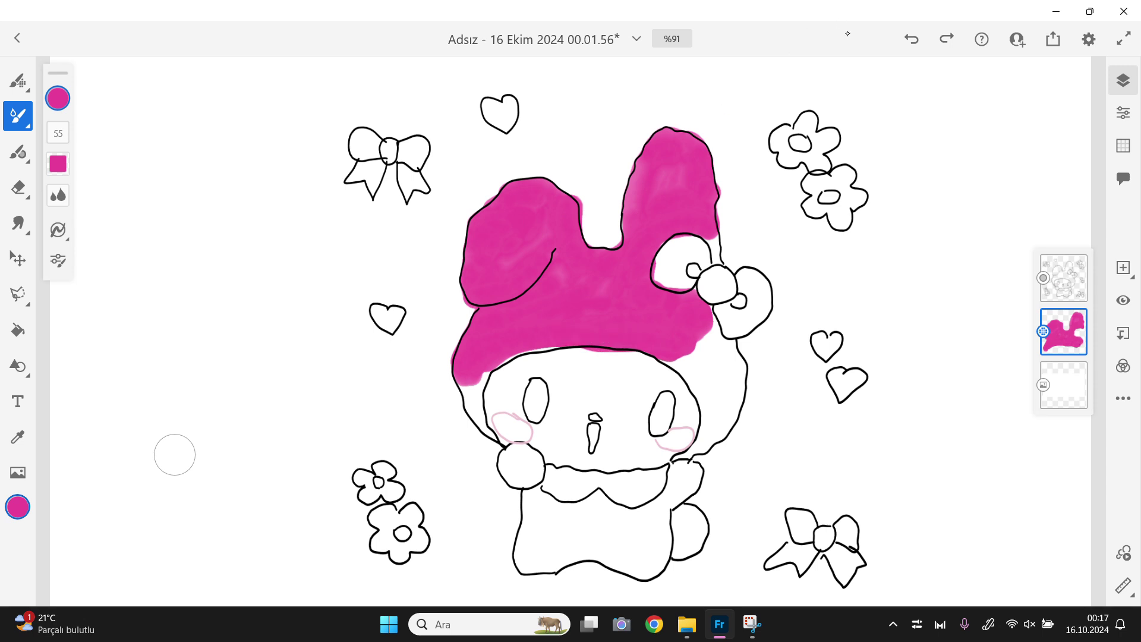
Step: Extend the magenta paint over the lower hood, along the top of the face and down its right side
{"action": "left_click", "coordinate": [911, 39]}
{"action": "mouse_move", "coordinate": [584, 330]}
{"action": "left_mouse_down"}
{"action": "mouse_move", "coordinate": [666, 339]}
{"action": "mouse_move", "coordinate": [519, 344]}
{"action": "mouse_move", "coordinate": [639, 284]}
{"action": "mouse_move", "coordinate": [653, 321]}
{"action": "mouse_move", "coordinate": [686, 340]}
{"action": "mouse_move", "coordinate": [676, 328]}
{"action": "mouse_move", "coordinate": [705, 337]}
{"action": "mouse_move", "coordinate": [703, 318]}
{"action": "mouse_move", "coordinate": [714, 365]}
{"action": "mouse_move", "coordinate": [709, 345]}
{"action": "mouse_move", "coordinate": [687, 342]}
{"action": "mouse_move", "coordinate": [689, 353]}
{"action": "mouse_move", "coordinate": [647, 340]}
{"action": "mouse_move", "coordinate": [700, 369]}
{"action": "mouse_move", "coordinate": [662, 346]}
{"action": "mouse_move", "coordinate": [692, 365]}
{"action": "mouse_move", "coordinate": [703, 340]}
{"action": "mouse_move", "coordinate": [718, 363]}
{"action": "mouse_move", "coordinate": [728, 357]}
{"action": "mouse_move", "coordinate": [711, 329]}
{"action": "mouse_move", "coordinate": [723, 355]}
{"action": "mouse_move", "coordinate": [731, 347]}
{"action": "mouse_move", "coordinate": [691, 370]}
{"action": "left_mouse_up"}
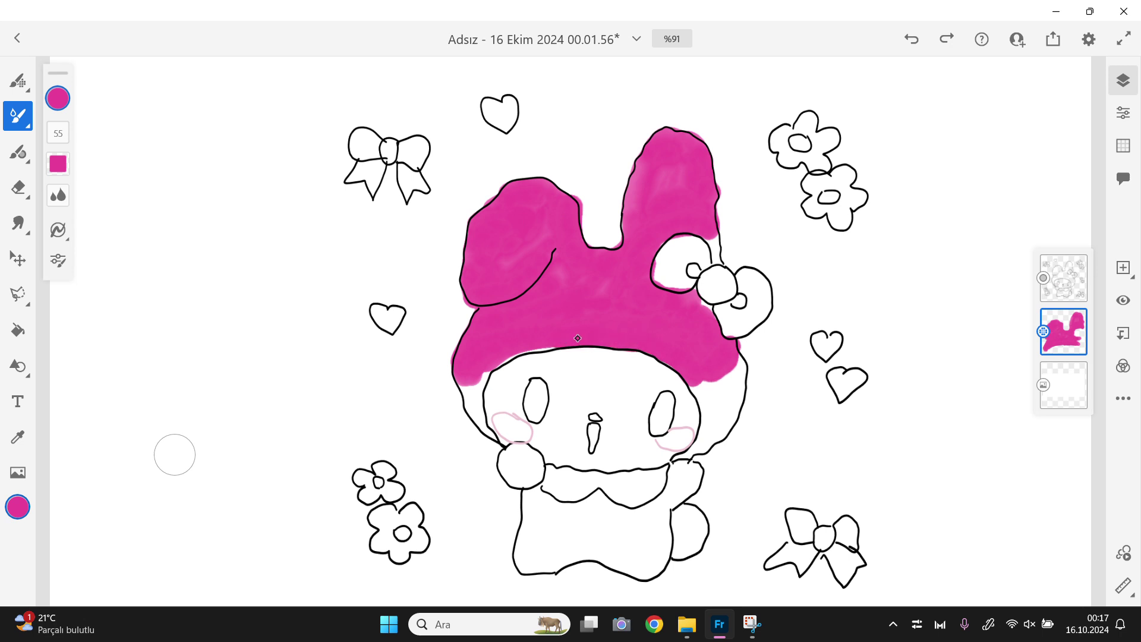
{"action": "mouse_move", "coordinate": [544, 341]}
{"action": "left_mouse_down"}
{"action": "mouse_move", "coordinate": [492, 362]}
{"action": "mouse_move", "coordinate": [507, 345]}
{"action": "left_mouse_up"}
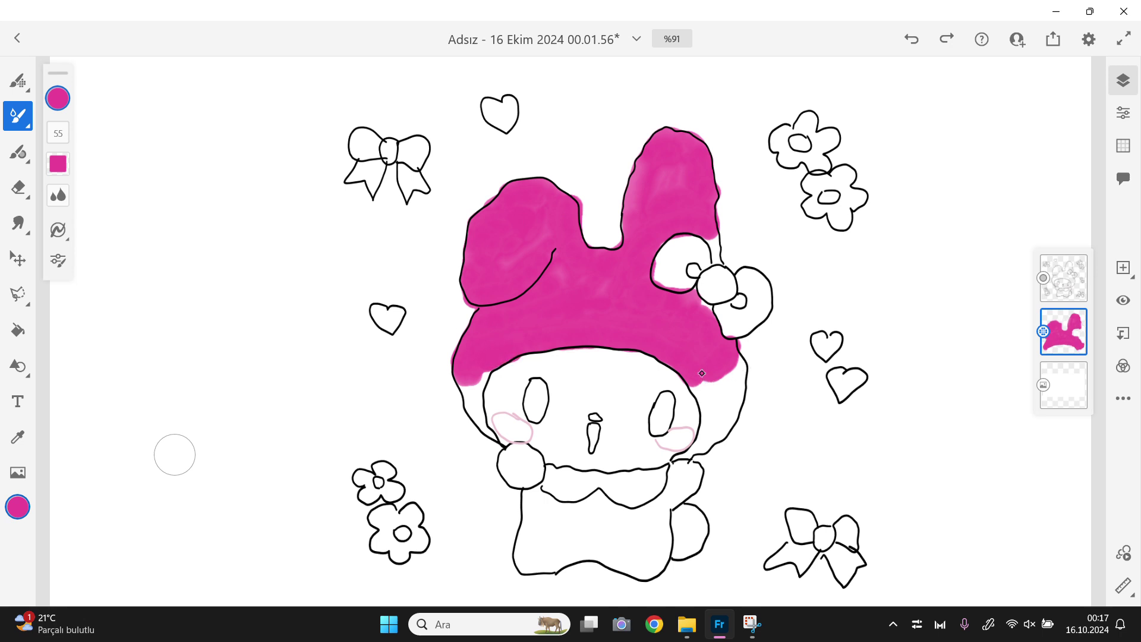
{"action": "left_click", "coordinate": [58, 235]}
{"action": "left_click", "coordinate": [58, 229]}
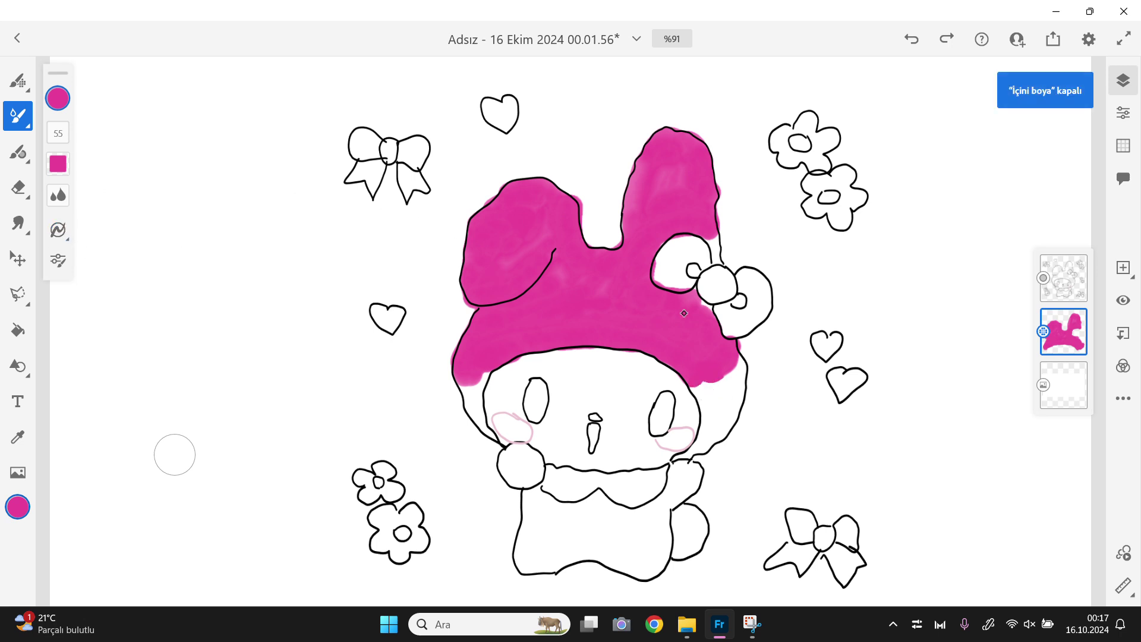
{"action": "mouse_move", "coordinate": [702, 388]}
{"action": "left_mouse_down"}
{"action": "mouse_move", "coordinate": [735, 366]}
{"action": "mouse_move", "coordinate": [721, 399]}
{"action": "mouse_move", "coordinate": [710, 394]}
{"action": "mouse_move", "coordinate": [718, 411]}
{"action": "mouse_move", "coordinate": [729, 373]}
{"action": "mouse_move", "coordinate": [718, 412]}
{"action": "mouse_move", "coordinate": [704, 393]}
{"action": "mouse_move", "coordinate": [714, 432]}
{"action": "mouse_move", "coordinate": [735, 379]}
{"action": "mouse_move", "coordinate": [714, 432]}
{"action": "mouse_move", "coordinate": [732, 394]}
{"action": "left_mouse_up"}
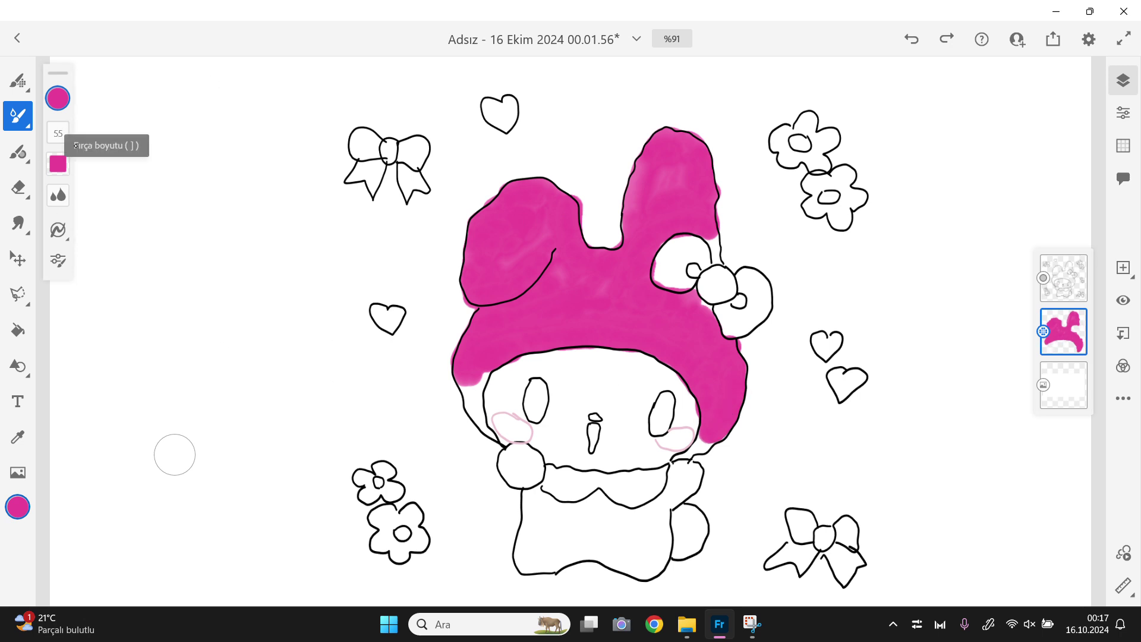
Step: Set the brush size to 18 and fill the hood's narrow lower ends and the gap above the bow with magenta
{"action": "mouse_move", "coordinate": [76, 145]}
{"action": "left_mouse_down"}
{"action": "mouse_move", "coordinate": [87, 140]}
{"action": "mouse_move", "coordinate": [99, 209]}
{"action": "left_mouse_up"}
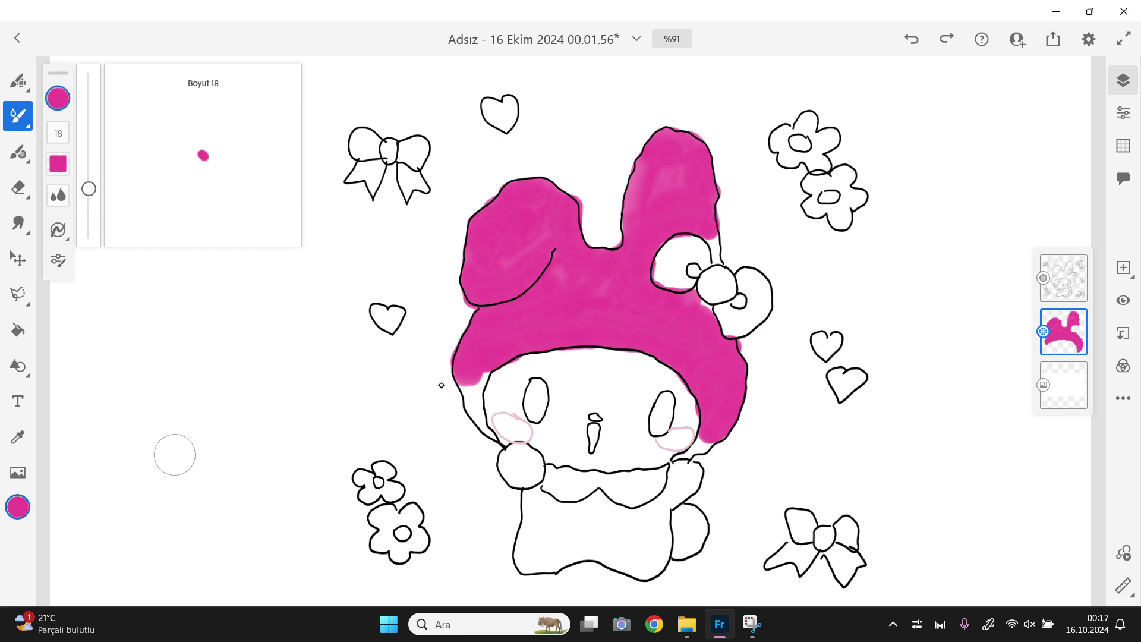
{"action": "mouse_move", "coordinate": [474, 376]}
{"action": "left_mouse_down"}
{"action": "mouse_move", "coordinate": [471, 415]}
{"action": "mouse_move", "coordinate": [480, 403]}
{"action": "mouse_move", "coordinate": [498, 441]}
{"action": "left_mouse_up"}
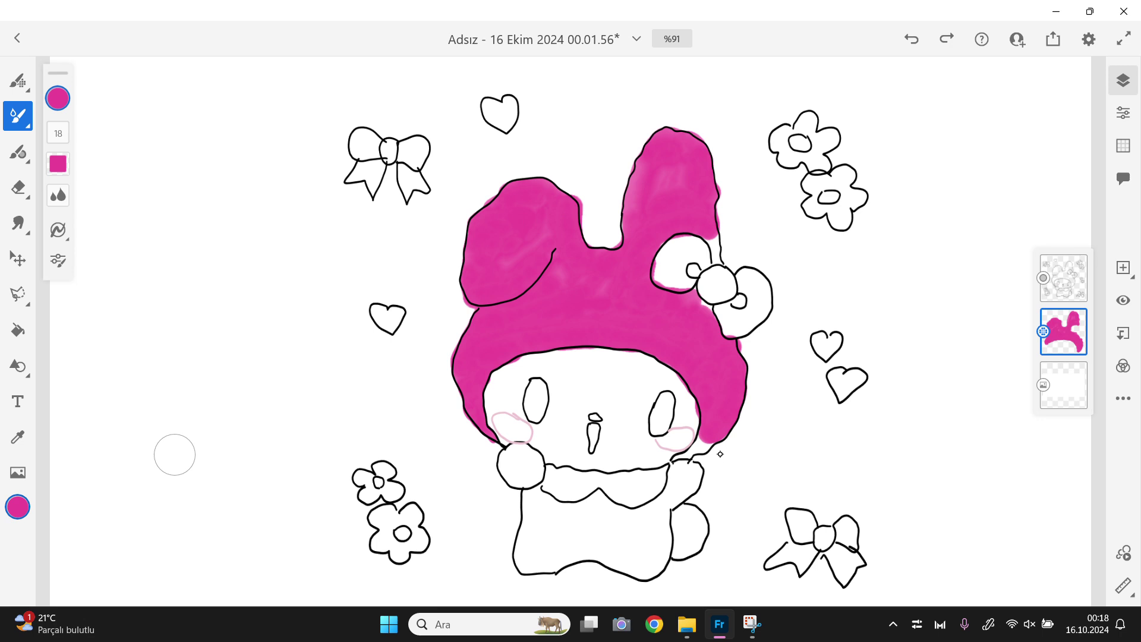
{"action": "left_click_drag", "start_coordinate": [702, 449], "coordinate": [683, 459]}
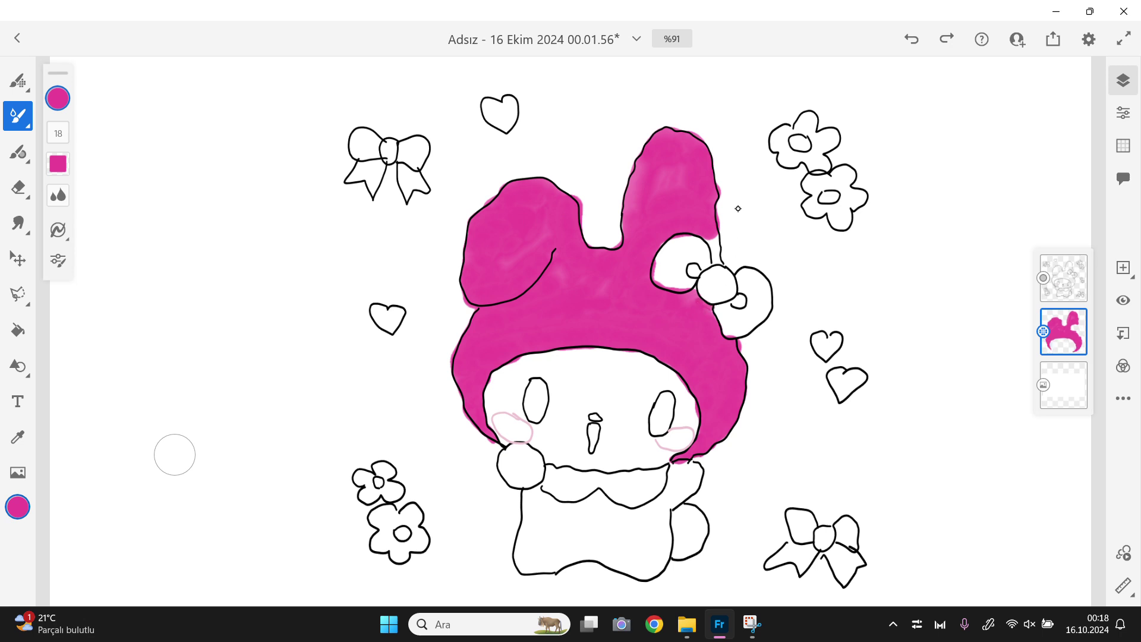
{"action": "left_click_drag", "start_coordinate": [712, 233], "coordinate": [717, 245]}
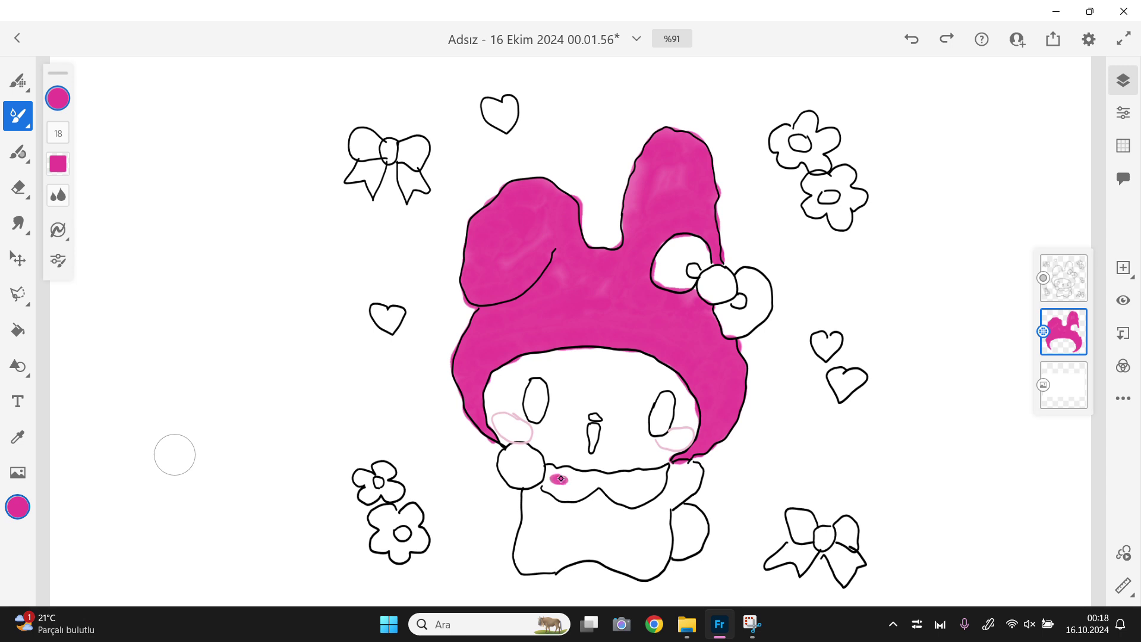
Step: Paint both halves of the rabbit's collar magenta
{"action": "left_click_drag", "start_coordinate": [560, 479], "coordinate": [551, 472]}
{"action": "left_click_drag", "start_coordinate": [557, 481], "coordinate": [578, 487]}
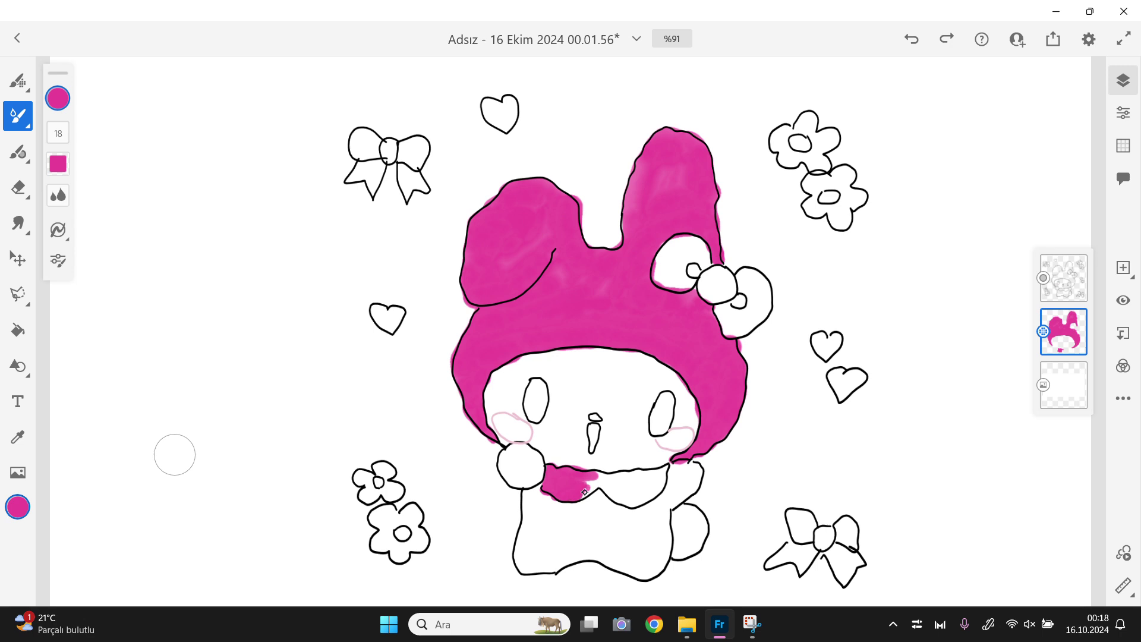
{"action": "mouse_move", "coordinate": [587, 485]}
{"action": "left_mouse_down"}
{"action": "mouse_move", "coordinate": [619, 487]}
{"action": "mouse_move", "coordinate": [598, 476]}
{"action": "mouse_move", "coordinate": [668, 467]}
{"action": "mouse_move", "coordinate": [607, 491]}
{"action": "mouse_move", "coordinate": [634, 502]}
{"action": "mouse_move", "coordinate": [662, 477]}
{"action": "mouse_move", "coordinate": [637, 504]}
{"action": "left_mouse_up"}
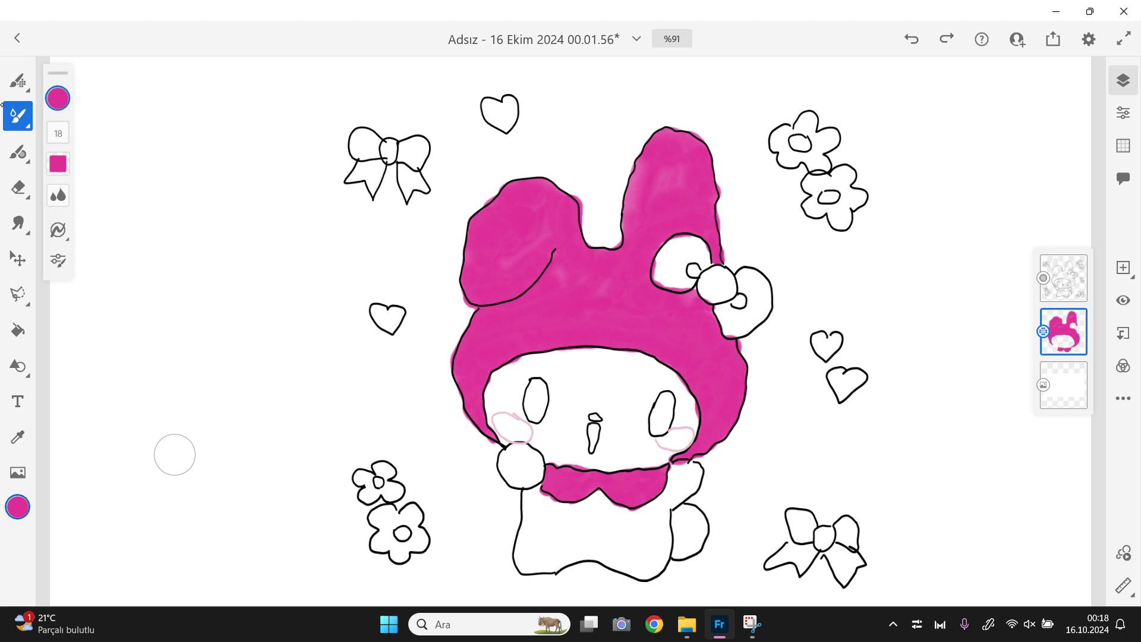
Step: Lower the pink's opacity to 83% and paint both cheeks and the mouth with it
{"action": "left_click", "coordinate": [61, 99]}
{"action": "left_click", "coordinate": [186, 329]}
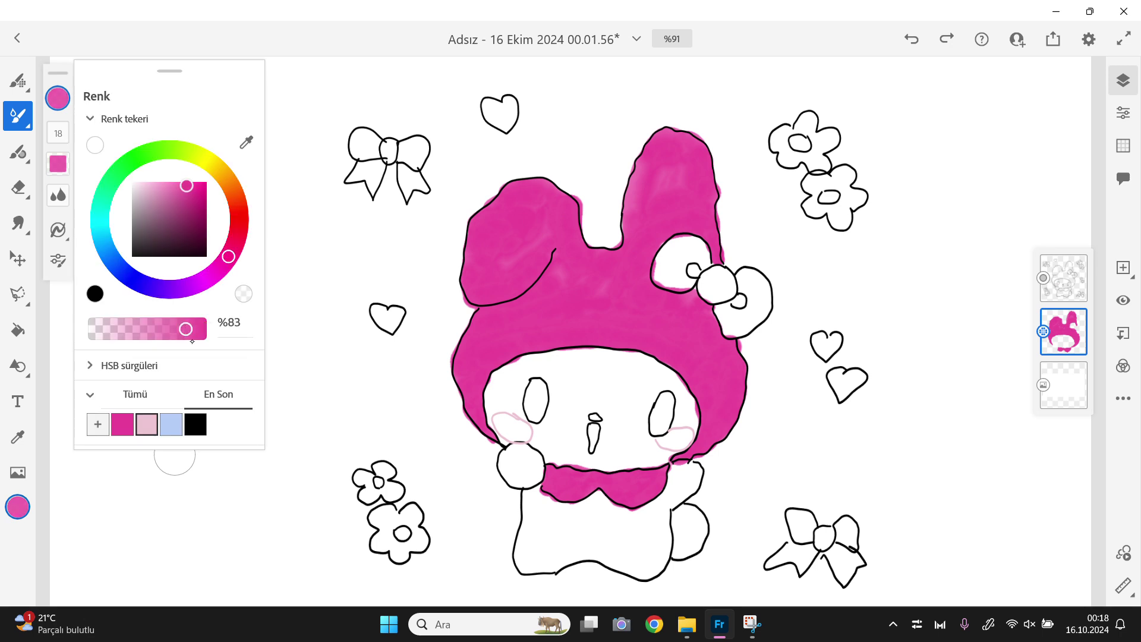
{"action": "left_click_drag", "start_coordinate": [690, 438], "coordinate": [675, 446]}
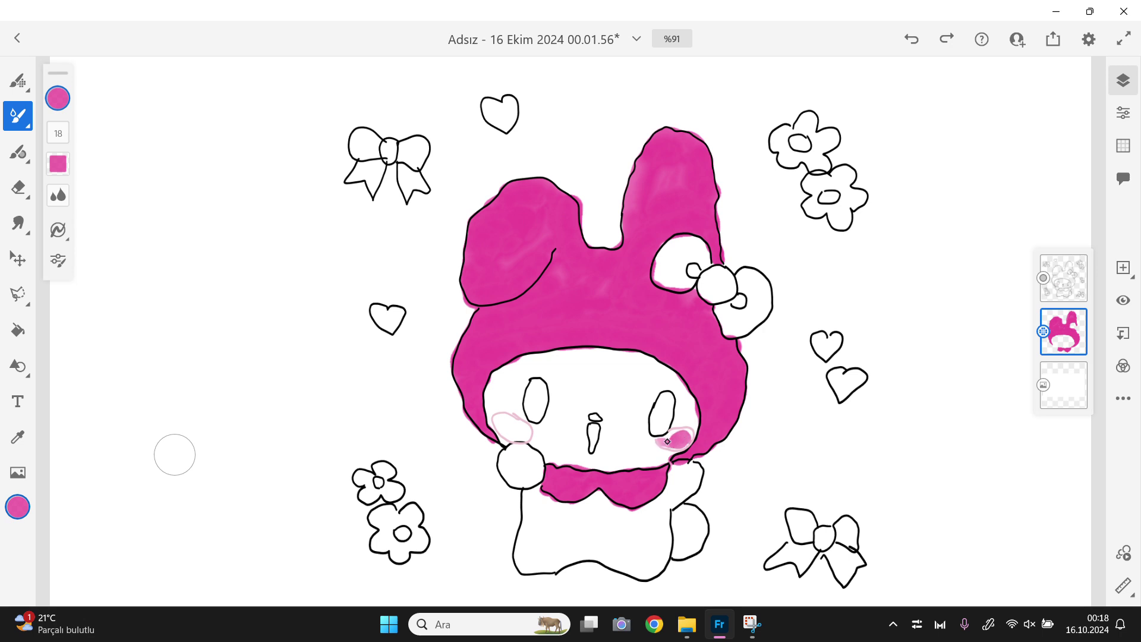
{"action": "mouse_move", "coordinate": [668, 441]}
{"action": "left_mouse_down"}
{"action": "mouse_move", "coordinate": [684, 438]}
{"action": "mouse_move", "coordinate": [675, 445]}
{"action": "left_mouse_up"}
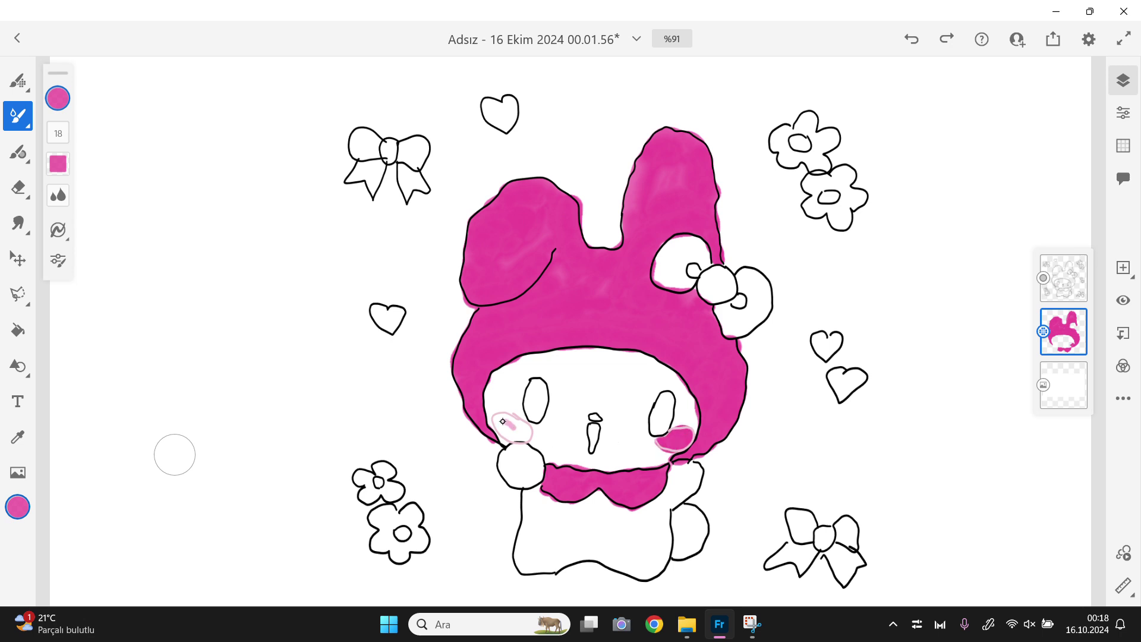
{"action": "mouse_move", "coordinate": [502, 421]}
{"action": "left_mouse_down"}
{"action": "mouse_move", "coordinate": [523, 430]}
{"action": "mouse_move", "coordinate": [512, 434]}
{"action": "mouse_move", "coordinate": [526, 428]}
{"action": "mouse_move", "coordinate": [511, 435]}
{"action": "left_mouse_up"}
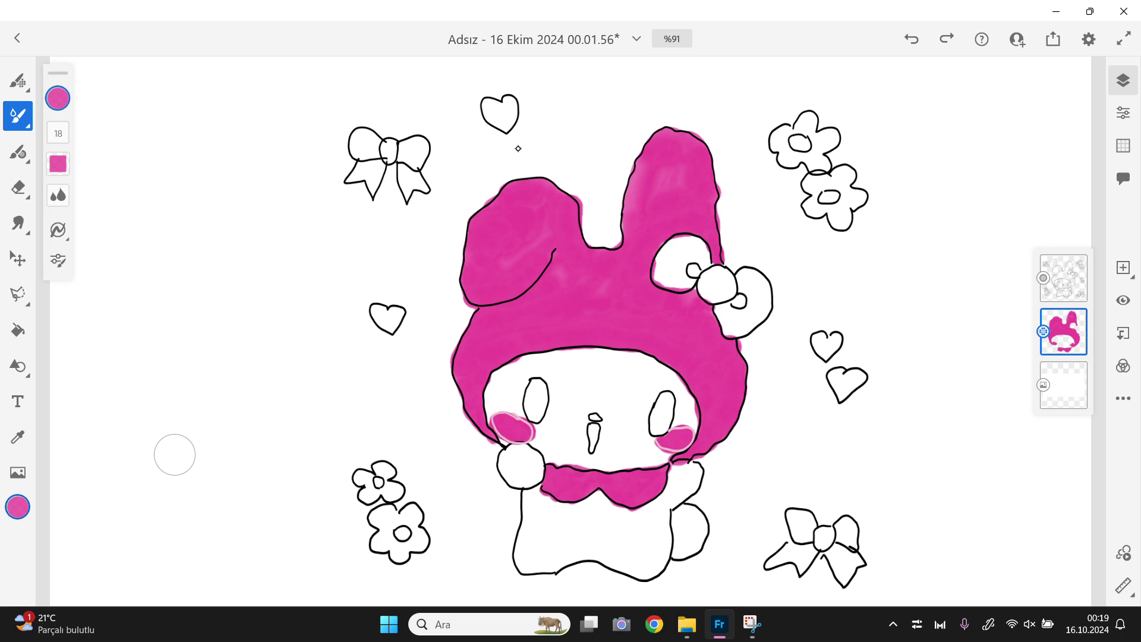
{"action": "key", "text": "super+shift+s"}
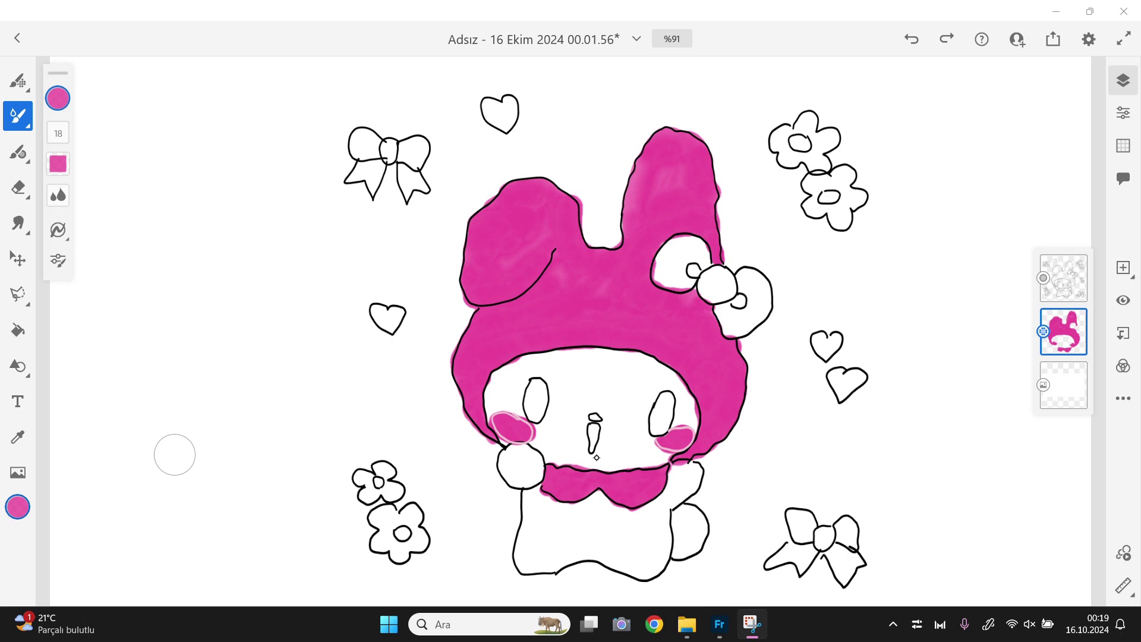
{"action": "key", "text": "Escape"}
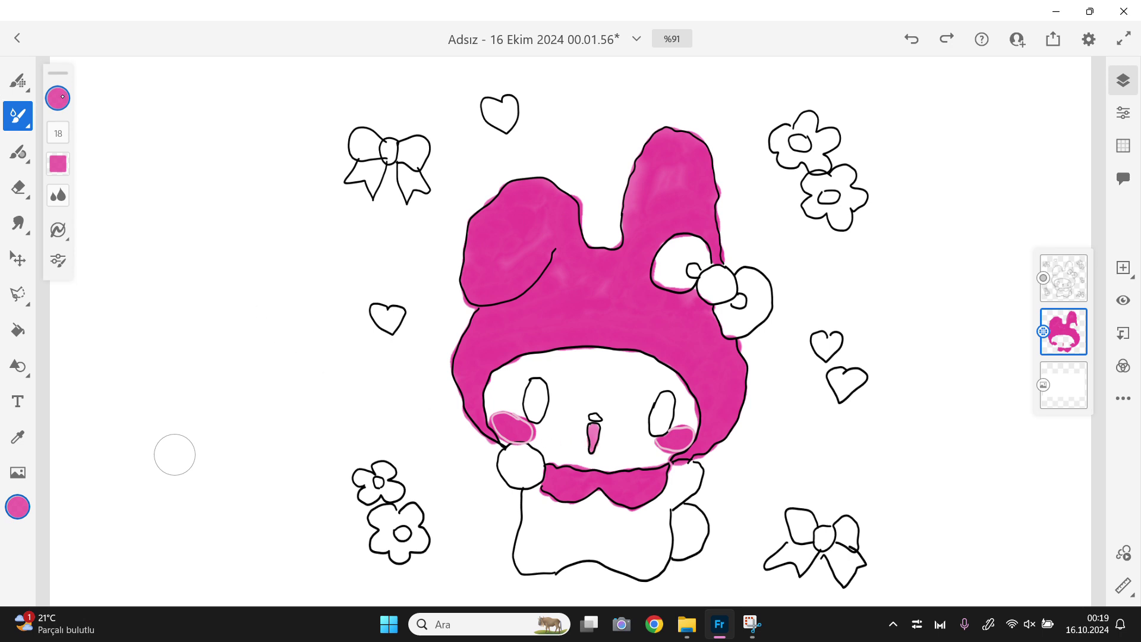
Step: Paint the rabbit's left eye in near-black at 96% opacity with a size 29 brush
{"action": "left_click", "coordinate": [58, 98]}
{"action": "left_click_drag", "start_coordinate": [152, 256], "coordinate": [136, 254]}
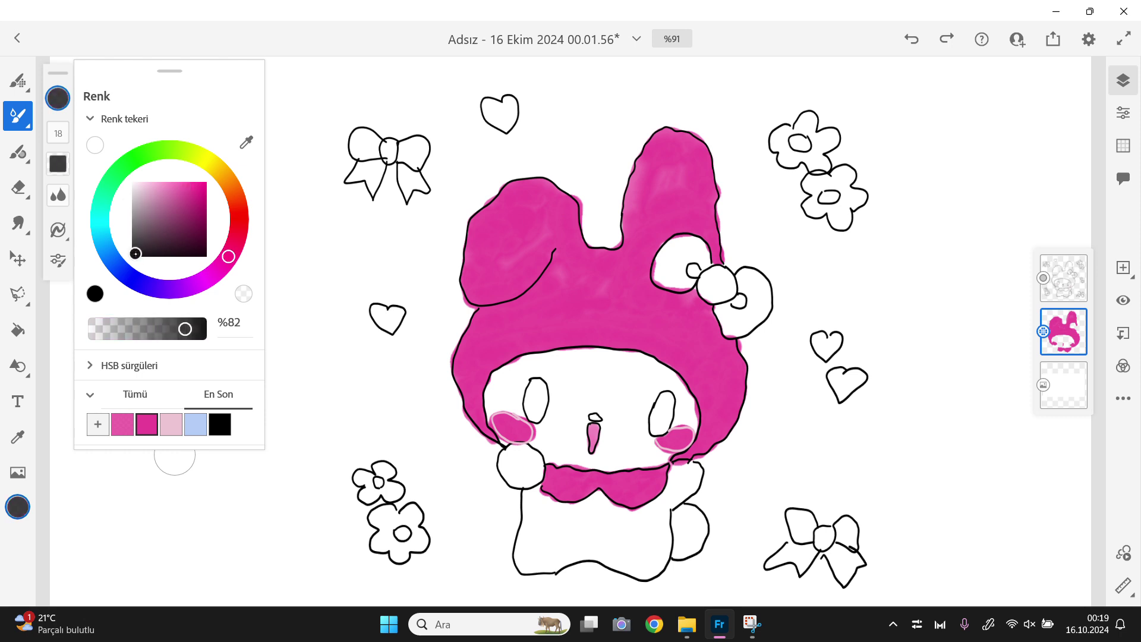
{"action": "left_click_drag", "start_coordinate": [207, 330], "coordinate": [202, 330]}
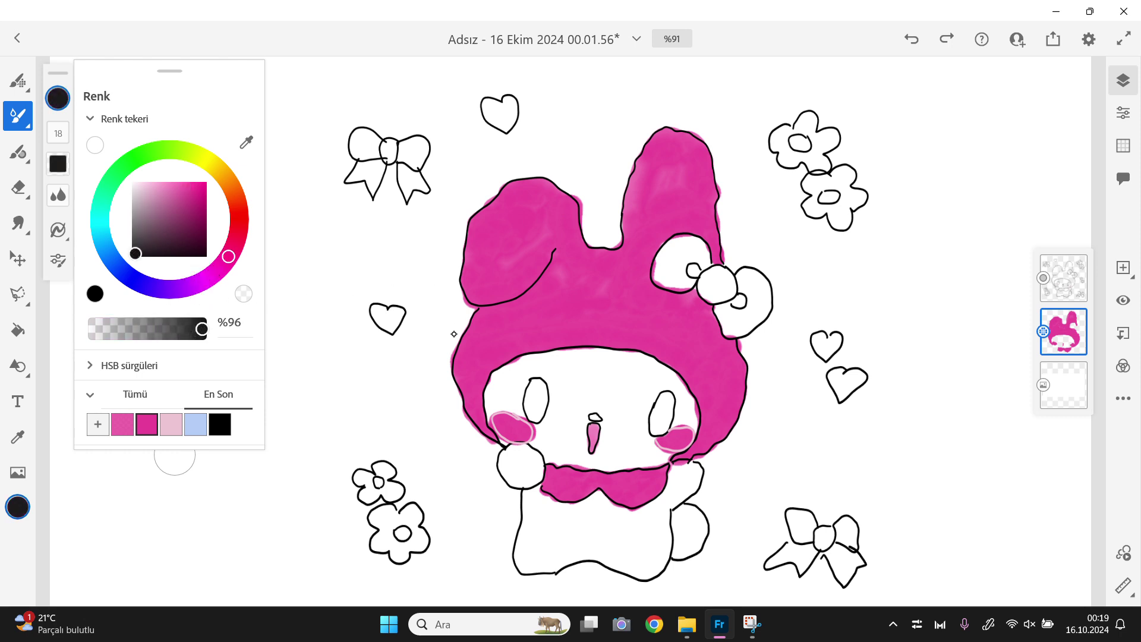
{"action": "left_click", "coordinate": [59, 134]}
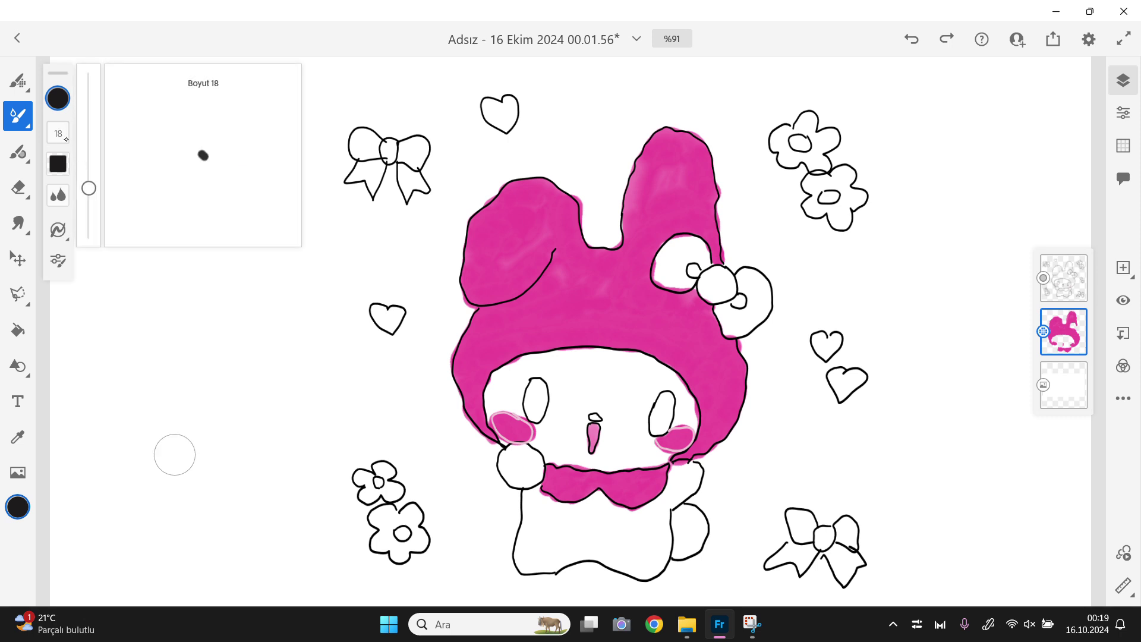
{"action": "left_click", "coordinate": [89, 174]}
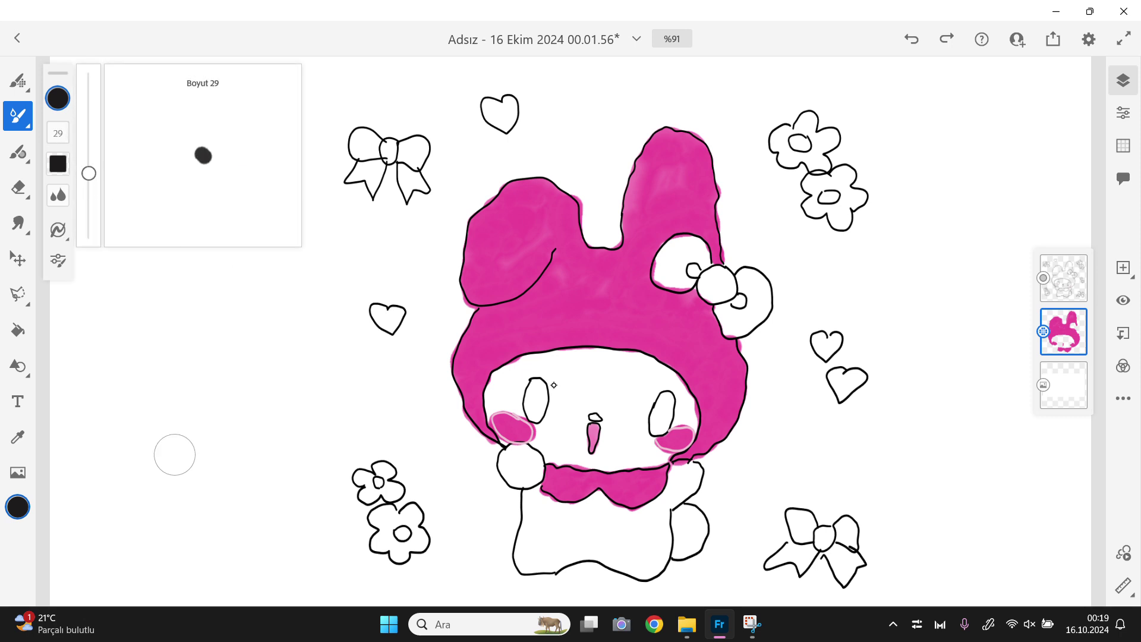
{"action": "left_click_drag", "start_coordinate": [536, 393], "coordinate": [533, 411]}
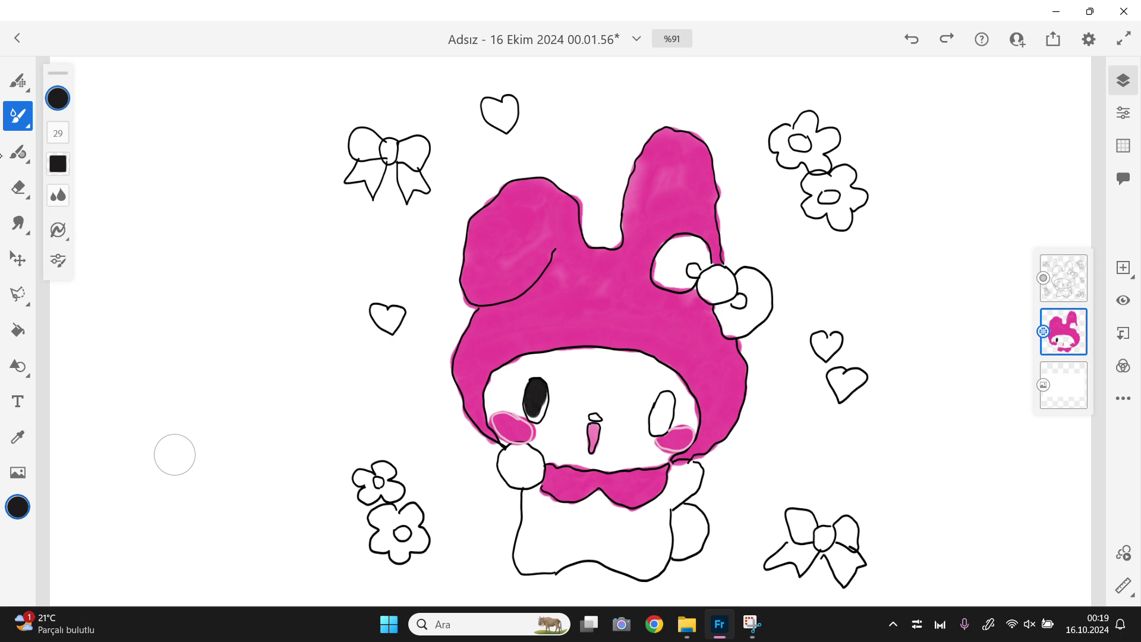
Step: Set the water flow to 0 and fill both eyes completely with near-black
{"action": "left_click", "coordinate": [58, 195]}
{"action": "left_click_drag", "start_coordinate": [89, 179], "coordinate": [116, 254]}
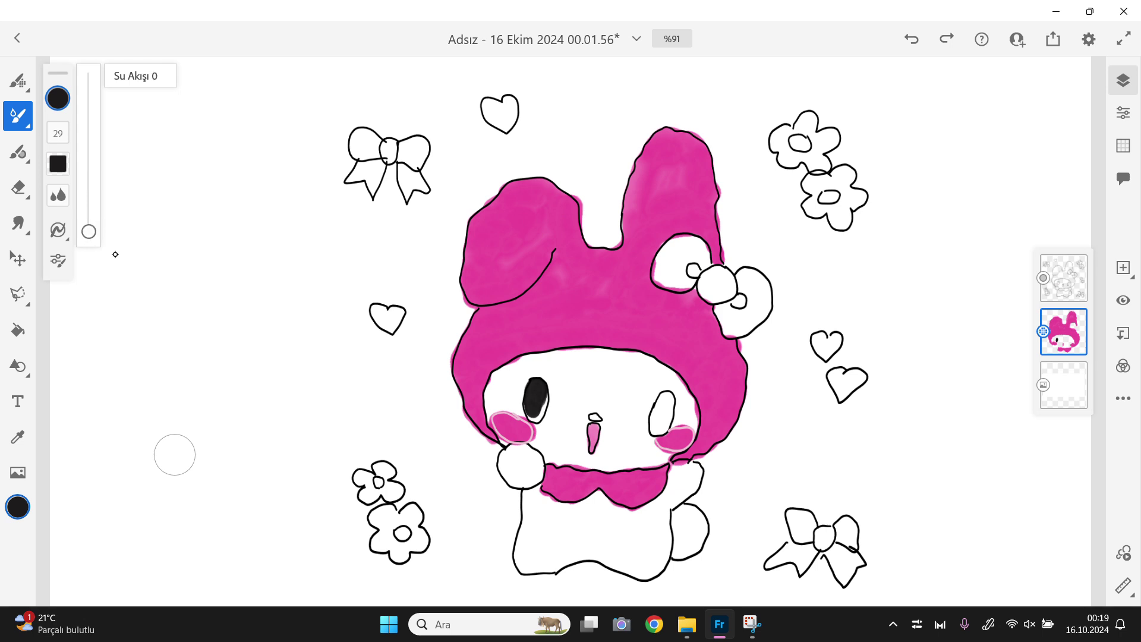
{"action": "left_click_drag", "start_coordinate": [539, 399], "coordinate": [534, 415]}
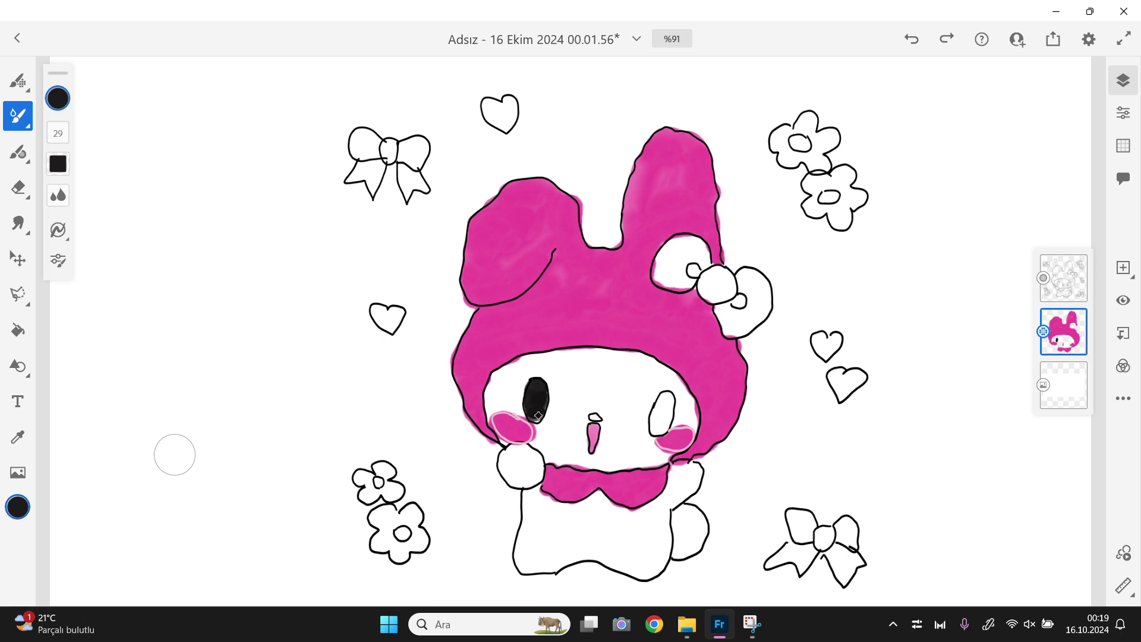
{"action": "mouse_move", "coordinate": [672, 420]}
{"action": "left_mouse_down"}
{"action": "mouse_move", "coordinate": [661, 399]}
{"action": "mouse_move", "coordinate": [659, 410]}
{"action": "mouse_move", "coordinate": [667, 398]}
{"action": "left_mouse_up"}
{"action": "left_click_drag", "start_coordinate": [656, 418], "coordinate": [659, 428]}
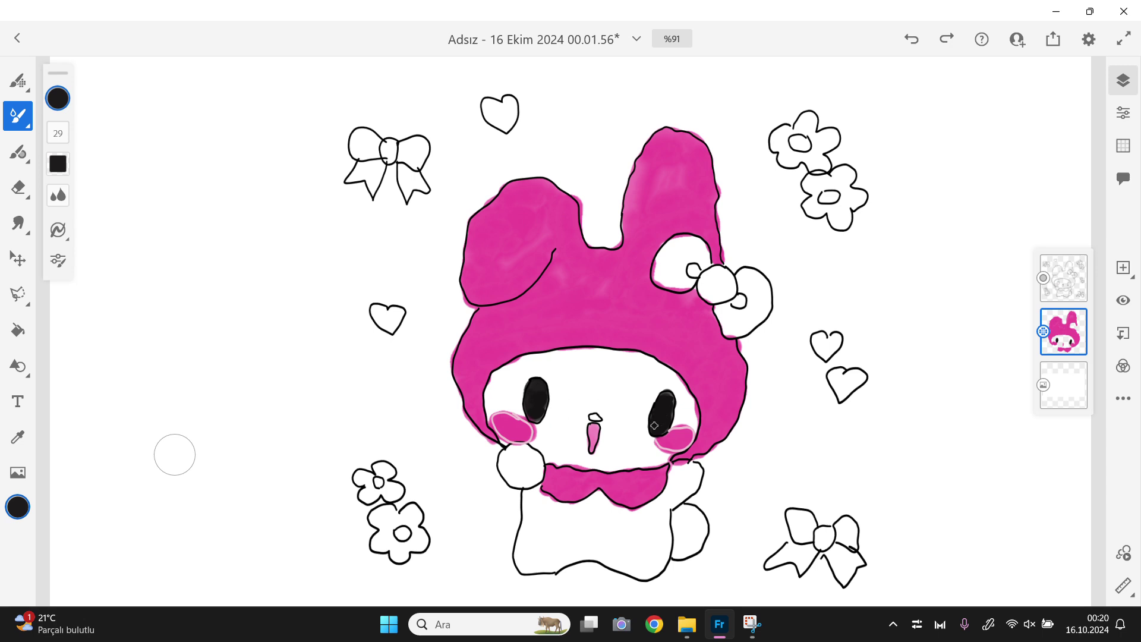
{"action": "mouse_move", "coordinate": [654, 426]}
{"action": "left_mouse_down"}
{"action": "mouse_move", "coordinate": [673, 410]}
{"action": "mouse_move", "coordinate": [666, 394]}
{"action": "left_mouse_up"}
{"action": "left_click", "coordinate": [911, 39]}
{"action": "mouse_move", "coordinate": [530, 409]}
{"action": "left_mouse_down"}
{"action": "mouse_move", "coordinate": [539, 418]}
{"action": "mouse_move", "coordinate": [545, 401]}
{"action": "left_mouse_up"}
{"action": "key", "text": "super+shift+s"}
Step: Choose a light yellow, set the brush size to 7 and paint the rabbit's nose
{"action": "left_click", "coordinate": [67, 97]}
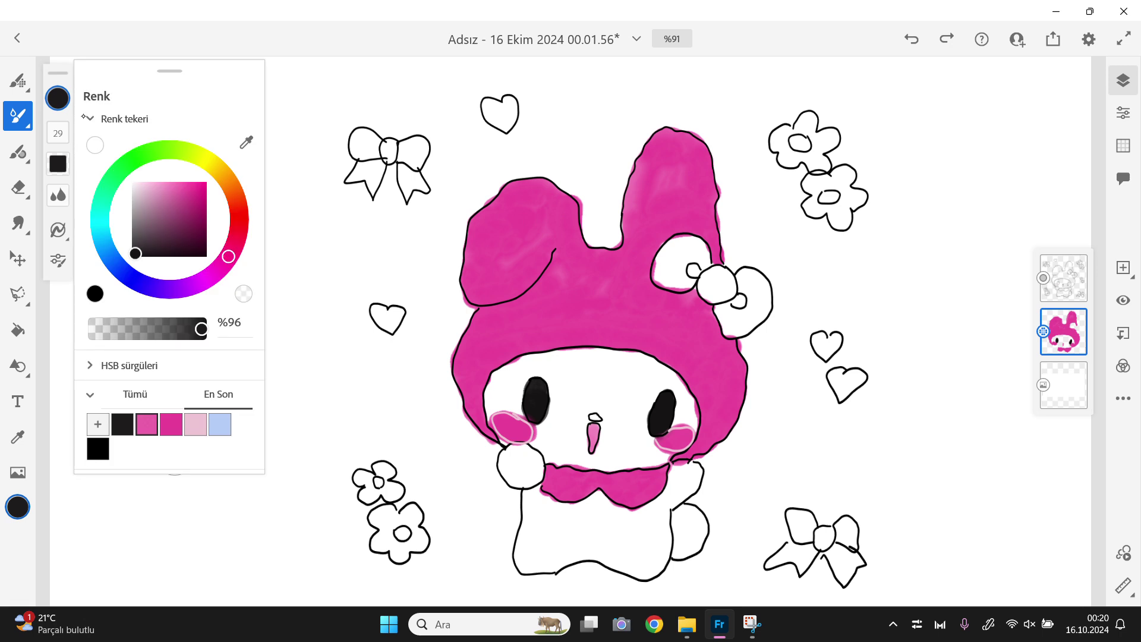
{"action": "left_click", "coordinate": [205, 152]}
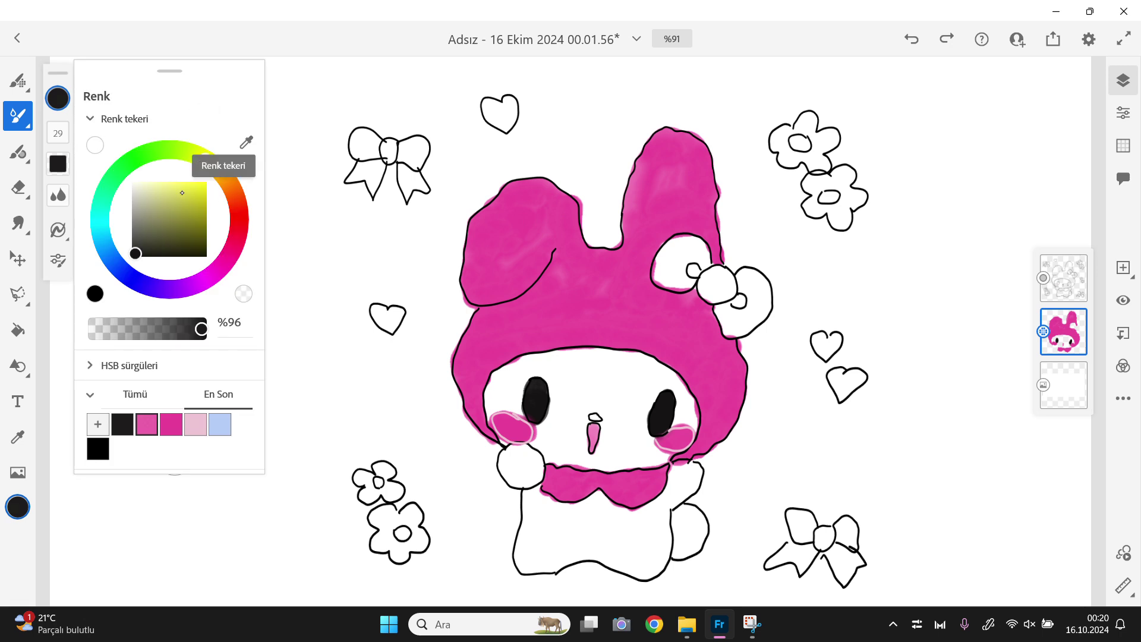
{"action": "left_click", "coordinate": [180, 186]}
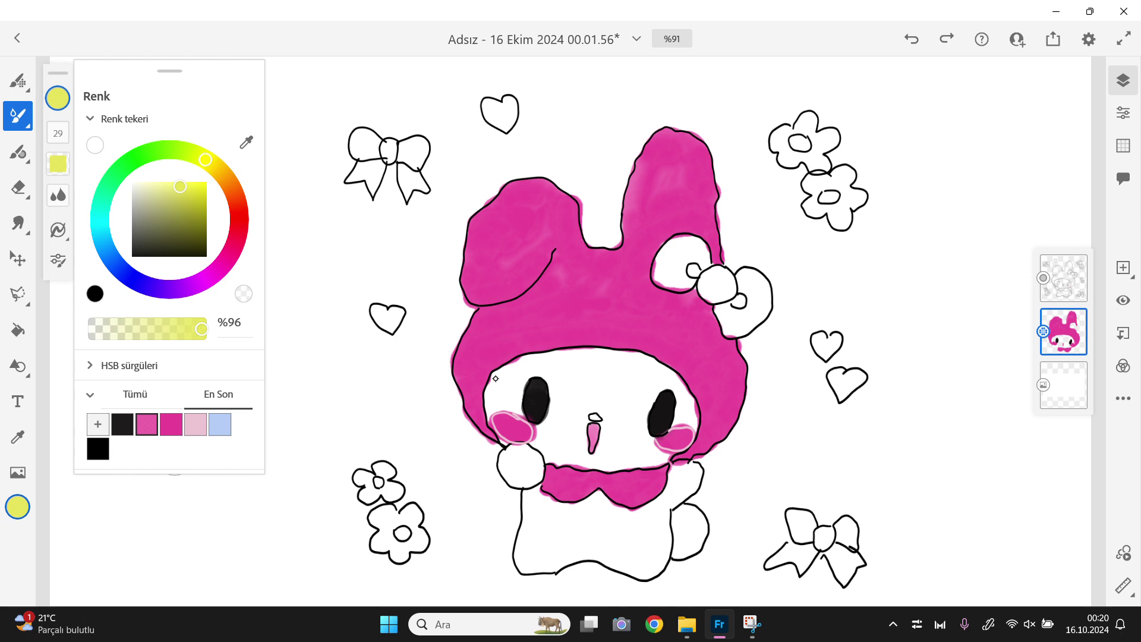
{"action": "left_click", "coordinate": [57, 98]}
{"action": "left_click", "coordinate": [58, 134]}
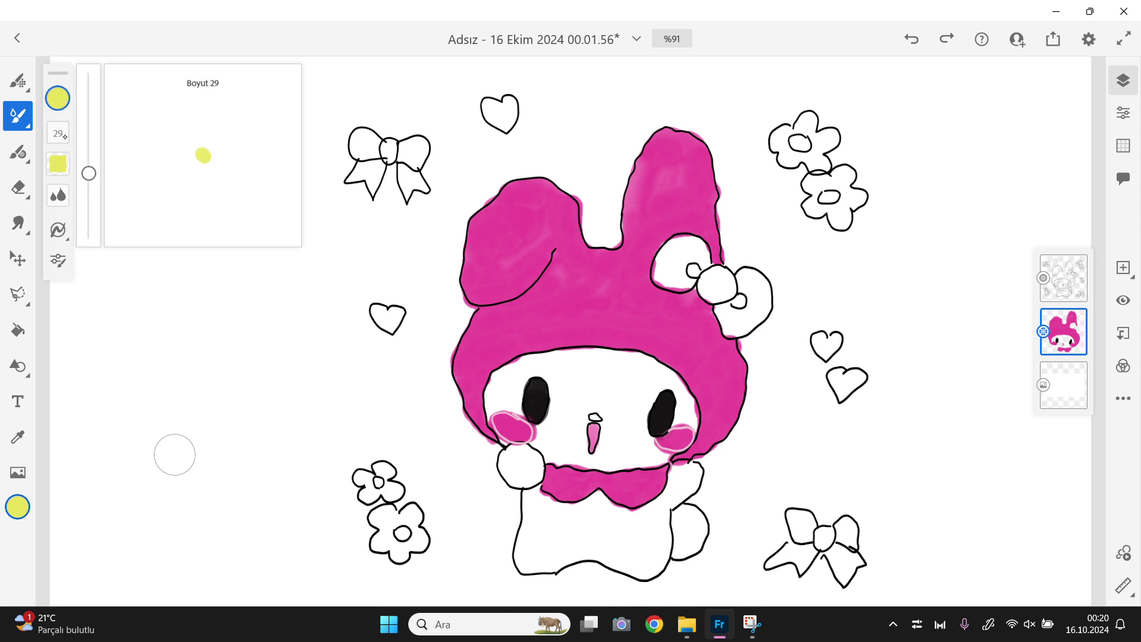
{"action": "left_click_drag", "start_coordinate": [89, 173], "coordinate": [88, 207]}
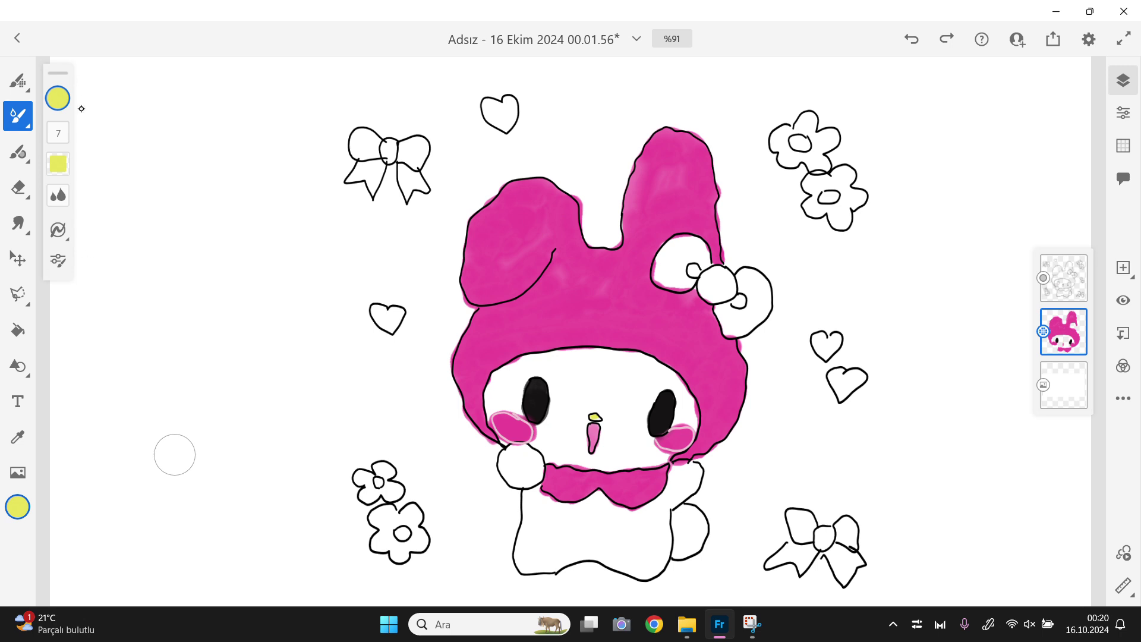
Step: Choose the light blue, set the brush size to 28 and start painting the left loop of the rabbit's head bow
{"action": "left_click", "coordinate": [57, 99]}
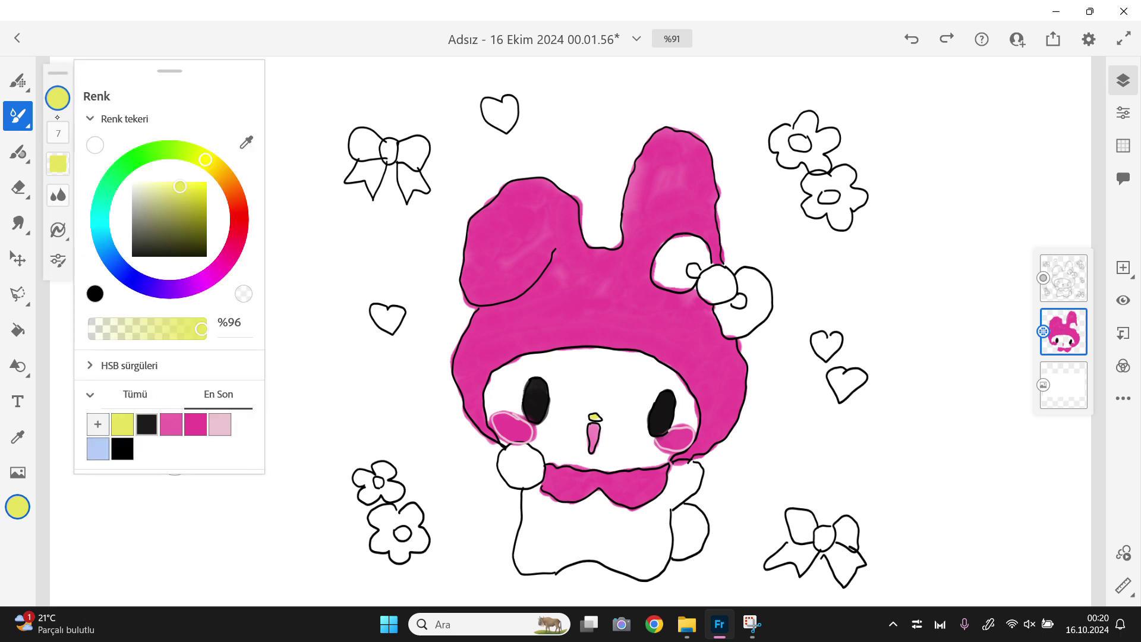
{"action": "left_click", "coordinate": [97, 449]}
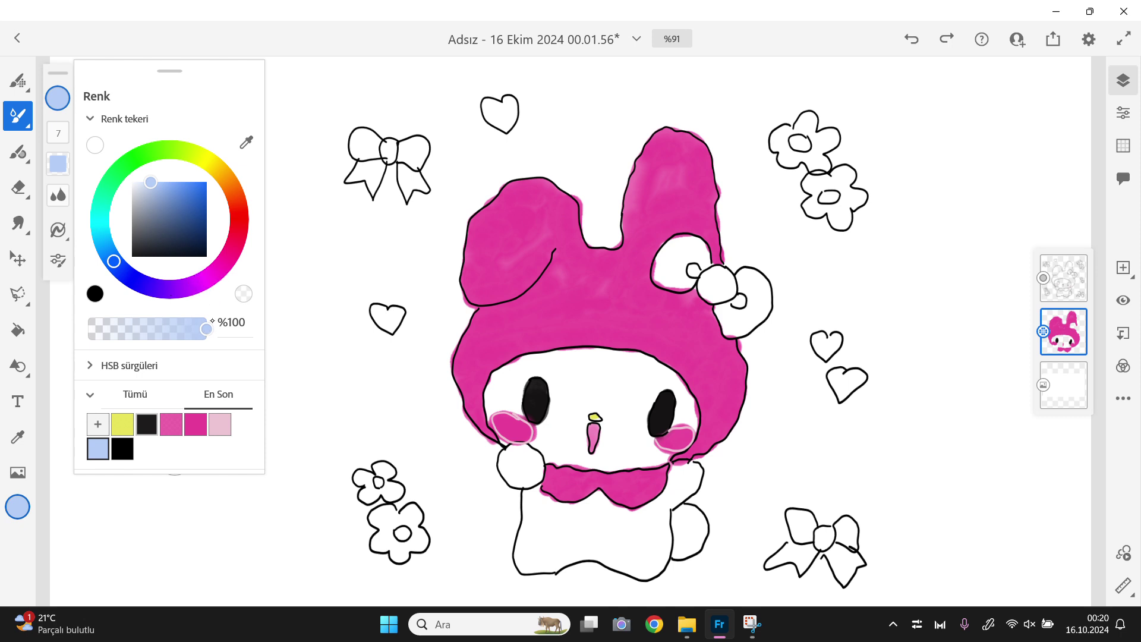
{"action": "left_click", "coordinate": [58, 133]}
{"action": "left_click", "coordinate": [57, 133]}
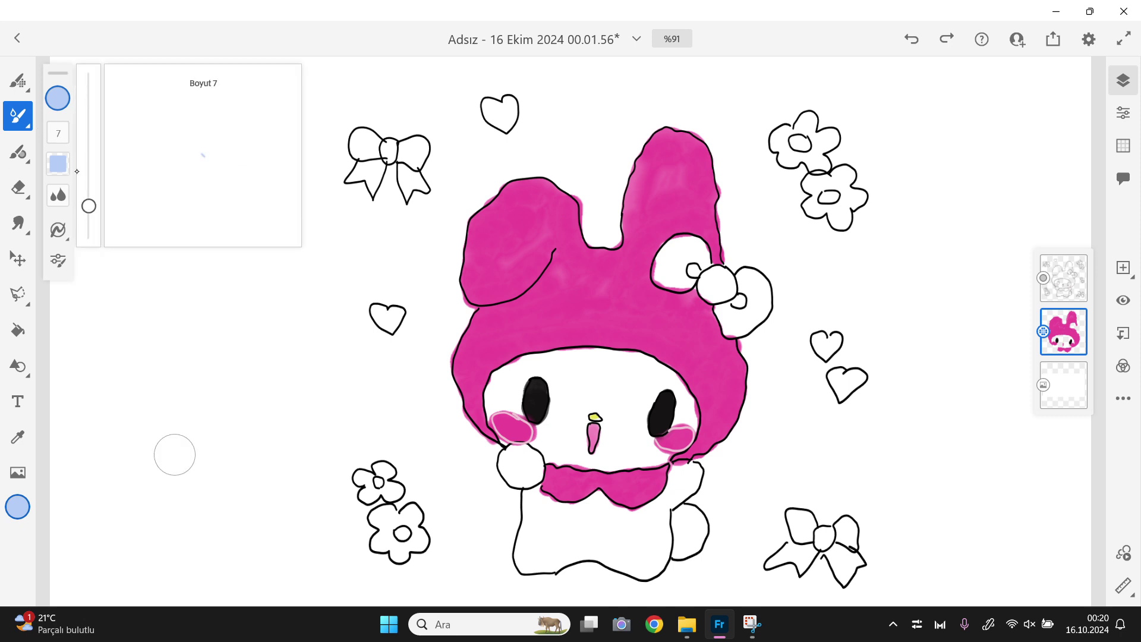
{"action": "left_click", "coordinate": [89, 175]}
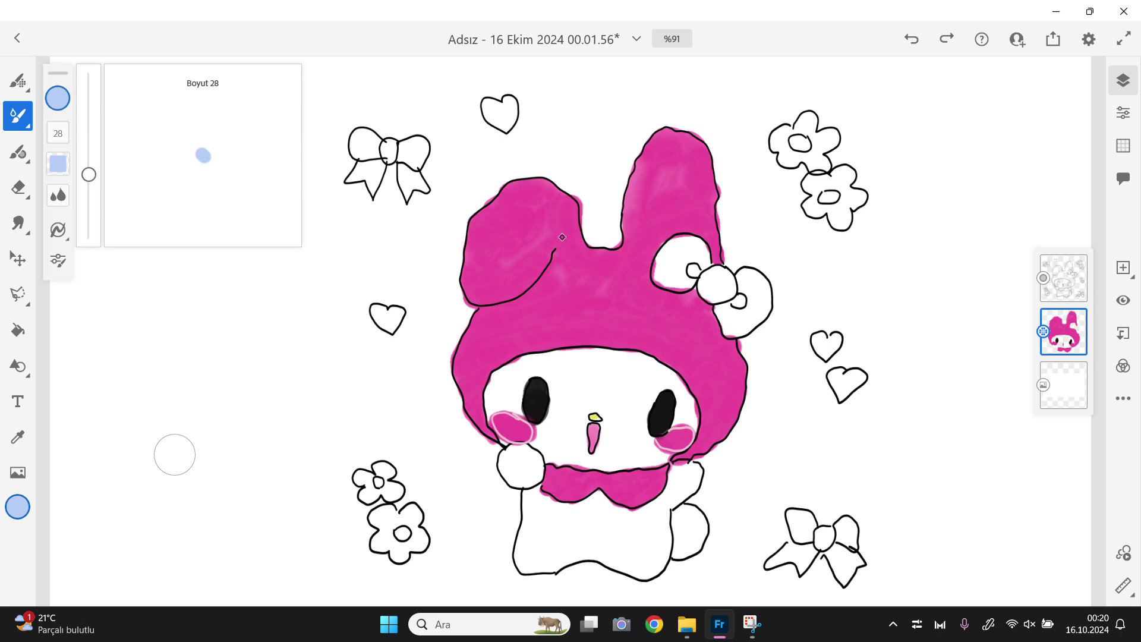
{"action": "left_click", "coordinate": [679, 252]}
{"action": "mouse_move", "coordinate": [679, 253]}
{"action": "left_mouse_down"}
{"action": "mouse_move", "coordinate": [688, 245]}
{"action": "mouse_move", "coordinate": [661, 257]}
{"action": "mouse_move", "coordinate": [663, 273]}
{"action": "left_mouse_up"}
Step: Raise the water flow and paint the head bow's left loop, knot and part of its right loop light blue, undoing stray strokes
{"action": "left_click", "coordinate": [58, 195]}
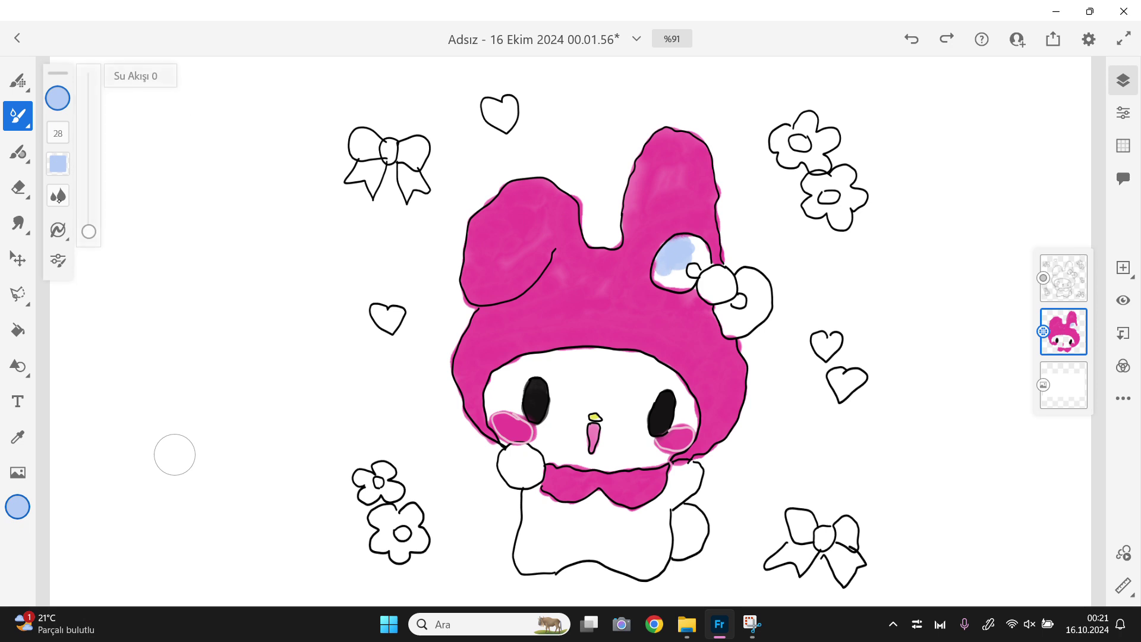
{"action": "left_click_drag", "start_coordinate": [89, 230], "coordinate": [88, 195]}
{"action": "mouse_move", "coordinate": [693, 277]}
{"action": "left_mouse_down"}
{"action": "mouse_move", "coordinate": [664, 279]}
{"action": "mouse_move", "coordinate": [662, 262]}
{"action": "mouse_move", "coordinate": [675, 278]}
{"action": "mouse_move", "coordinate": [701, 265]}
{"action": "mouse_move", "coordinate": [684, 238]}
{"action": "mouse_move", "coordinate": [681, 260]}
{"action": "mouse_move", "coordinate": [671, 234]}
{"action": "left_mouse_up"}
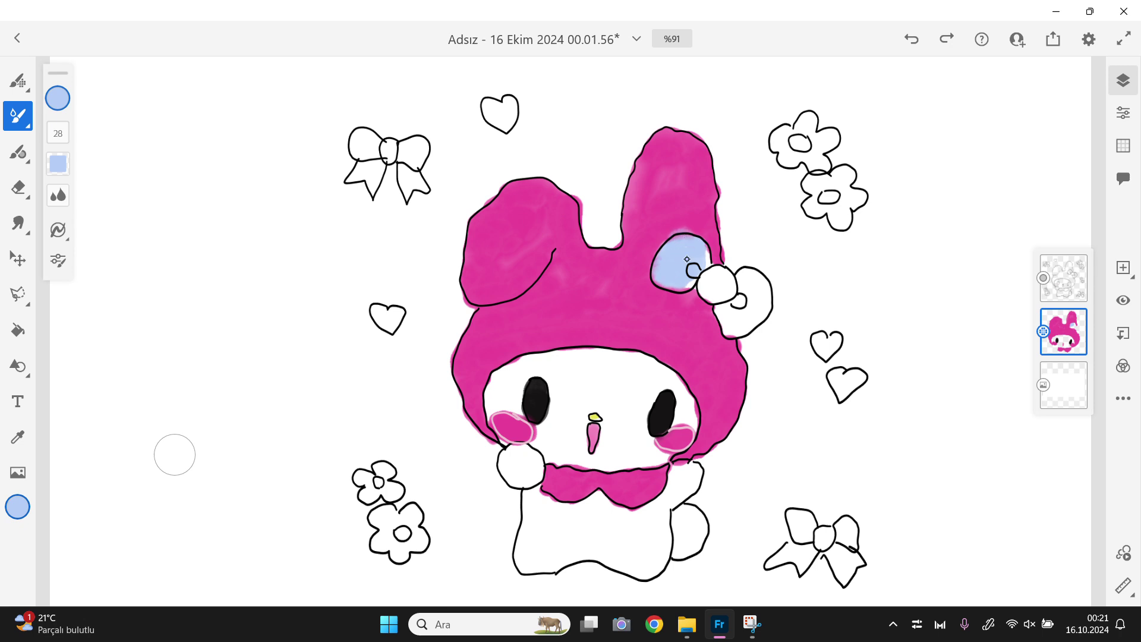
{"action": "left_click", "coordinate": [908, 38]}
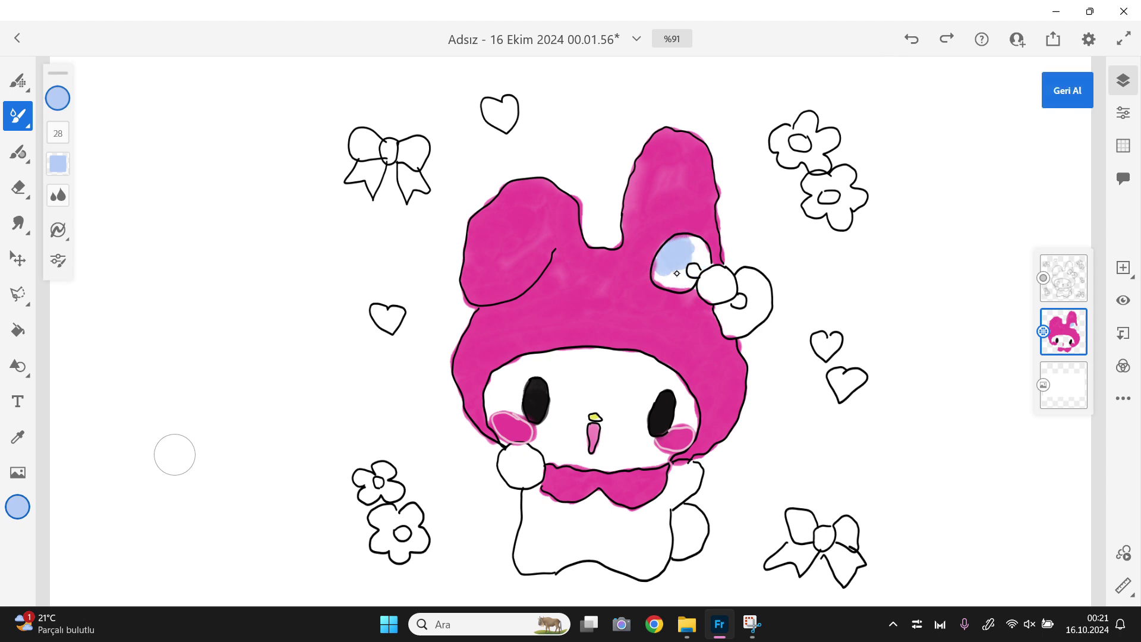
{"action": "mouse_move", "coordinate": [675, 279]}
{"action": "left_mouse_down"}
{"action": "mouse_move", "coordinate": [666, 281]}
{"action": "mouse_move", "coordinate": [687, 282]}
{"action": "mouse_move", "coordinate": [692, 240]}
{"action": "mouse_move", "coordinate": [699, 267]}
{"action": "mouse_move", "coordinate": [719, 277]}
{"action": "mouse_move", "coordinate": [717, 297]}
{"action": "mouse_move", "coordinate": [722, 283]}
{"action": "mouse_move", "coordinate": [706, 285]}
{"action": "mouse_move", "coordinate": [728, 283]}
{"action": "mouse_move", "coordinate": [712, 302]}
{"action": "mouse_move", "coordinate": [748, 273]}
{"action": "mouse_move", "coordinate": [762, 312]}
{"action": "mouse_move", "coordinate": [739, 326]}
{"action": "mouse_move", "coordinate": [732, 318]}
{"action": "left_mouse_up"}
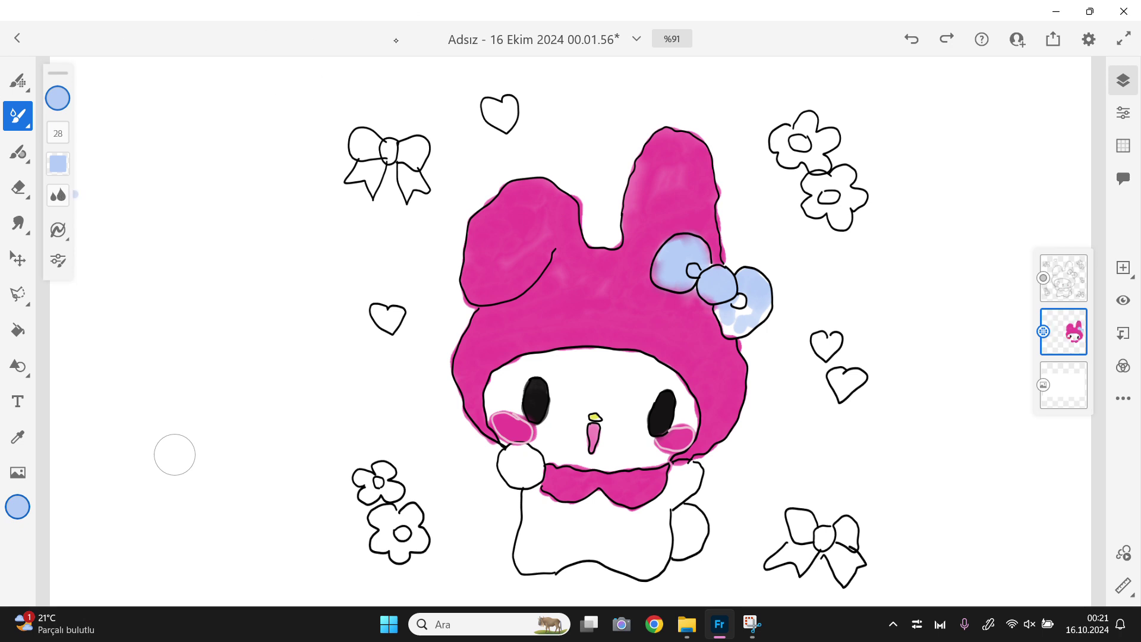
{"action": "left_click", "coordinate": [912, 39]}
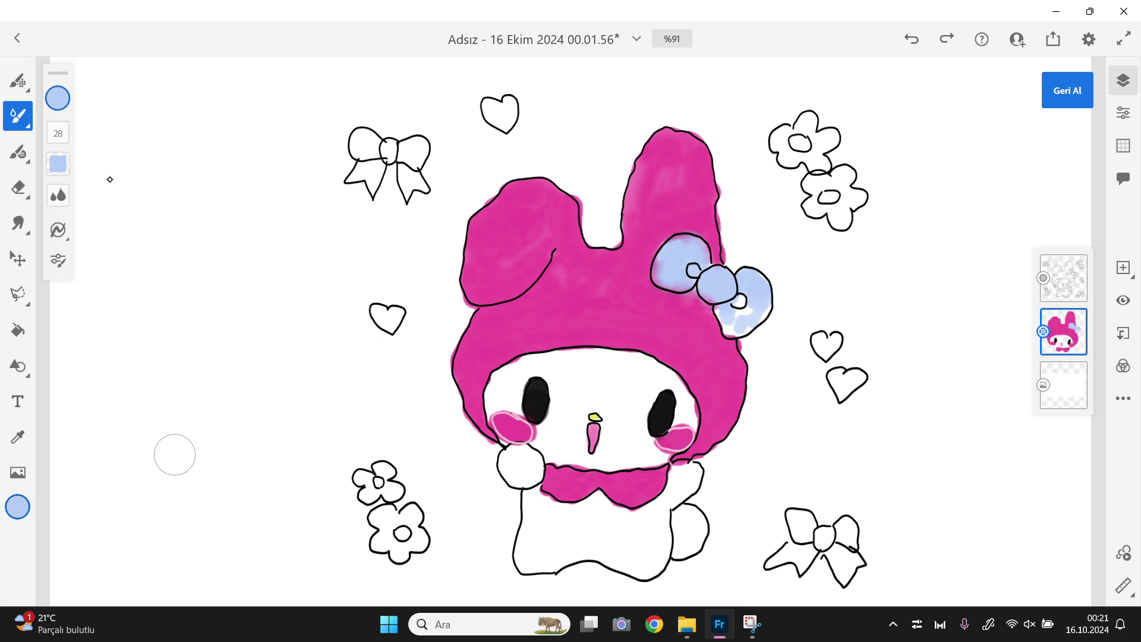
Step: Set the water flow to 0 and fill the remaining white areas of the head bow with light blue
{"action": "left_click", "coordinate": [58, 195]}
{"action": "left_click_drag", "start_coordinate": [89, 196], "coordinate": [89, 231]}
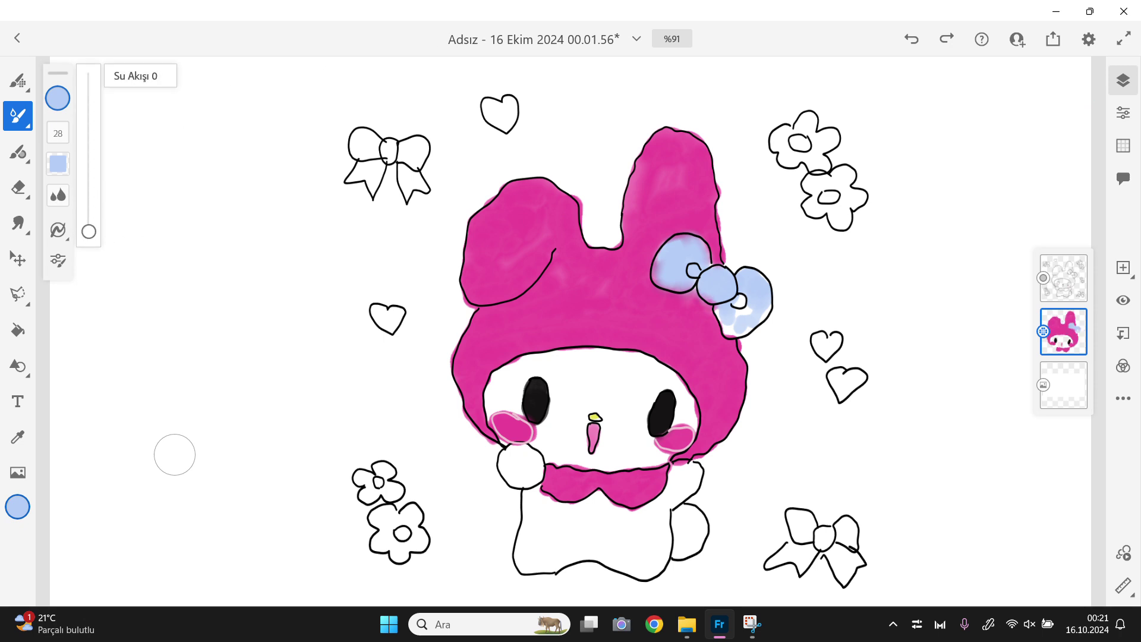
{"action": "left_click_drag", "start_coordinate": [737, 313], "coordinate": [719, 315]}
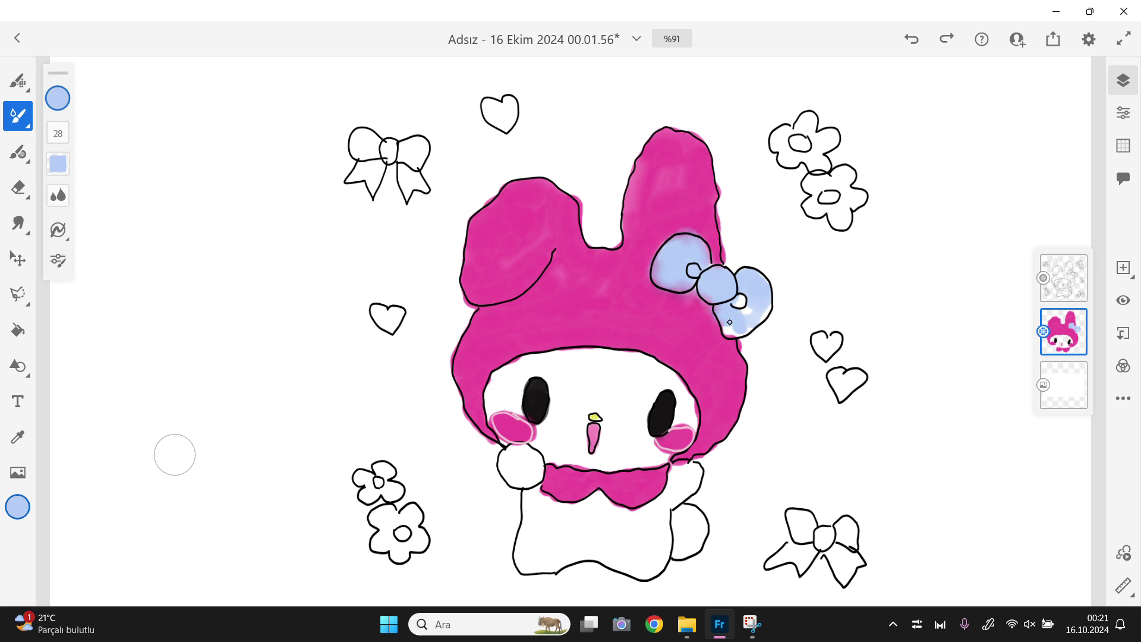
{"action": "mouse_move", "coordinate": [733, 333]}
{"action": "left_mouse_down"}
{"action": "mouse_move", "coordinate": [752, 324]}
{"action": "mouse_move", "coordinate": [743, 303]}
{"action": "left_mouse_up"}
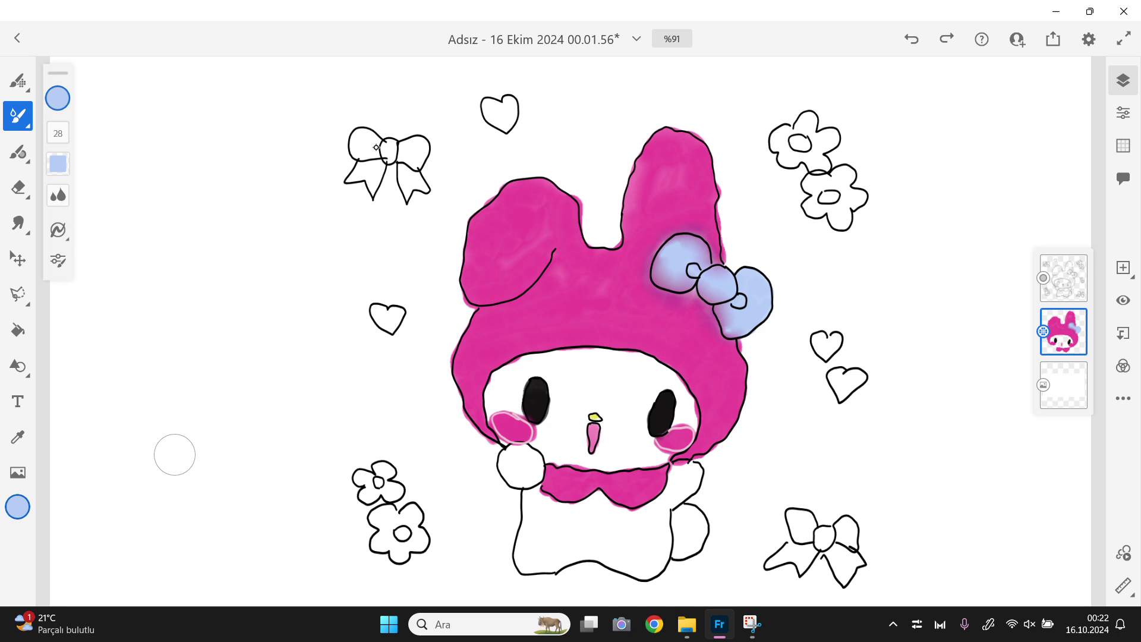
Step: Paint the two loose bows, upper left and lower right of the rabbit, light blue
{"action": "mouse_move", "coordinate": [404, 148]}
{"action": "left_mouse_down"}
{"action": "mouse_move", "coordinate": [387, 150]}
{"action": "mouse_move", "coordinate": [392, 161]}
{"action": "mouse_move", "coordinate": [416, 143]}
{"action": "mouse_move", "coordinate": [410, 162]}
{"action": "mouse_move", "coordinate": [422, 142]}
{"action": "mouse_move", "coordinate": [409, 184]}
{"action": "mouse_move", "coordinate": [405, 174]}
{"action": "mouse_move", "coordinate": [409, 191]}
{"action": "mouse_move", "coordinate": [423, 188]}
{"action": "left_mouse_up"}
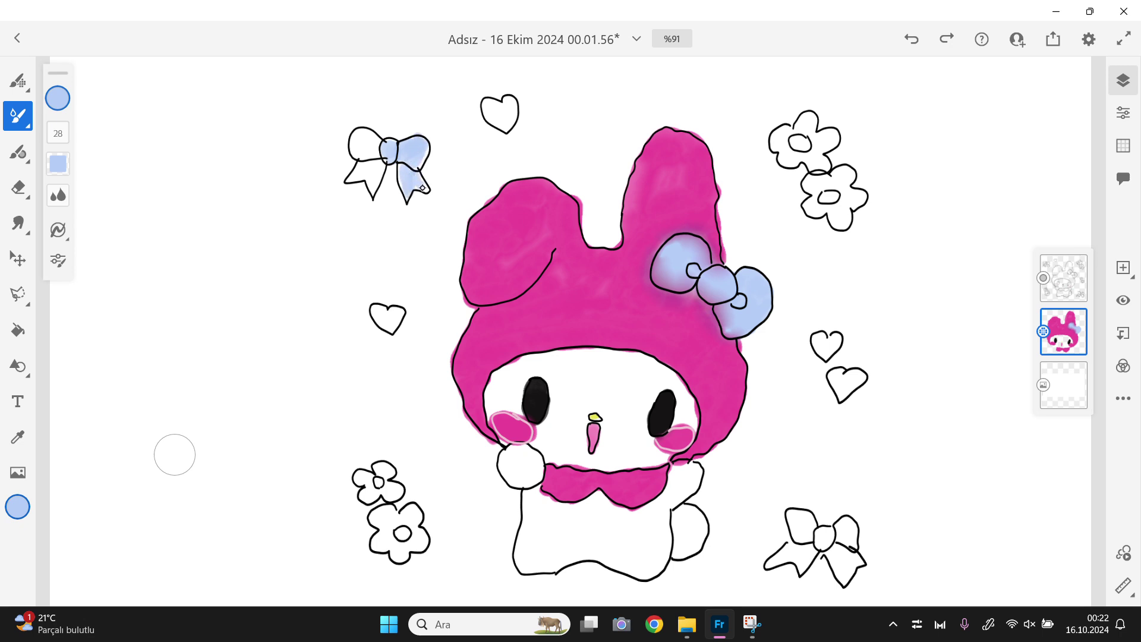
{"action": "mouse_move", "coordinate": [376, 150]}
{"action": "left_mouse_down"}
{"action": "mouse_move", "coordinate": [381, 142]}
{"action": "mouse_move", "coordinate": [360, 154]}
{"action": "mouse_move", "coordinate": [375, 170]}
{"action": "mouse_move", "coordinate": [353, 178]}
{"action": "mouse_move", "coordinate": [380, 170]}
{"action": "mouse_move", "coordinate": [372, 195]}
{"action": "mouse_move", "coordinate": [368, 181]}
{"action": "mouse_move", "coordinate": [382, 173]}
{"action": "mouse_move", "coordinate": [434, 193]}
{"action": "mouse_move", "coordinate": [418, 181]}
{"action": "mouse_move", "coordinate": [426, 153]}
{"action": "mouse_move", "coordinate": [411, 191]}
{"action": "left_mouse_up"}
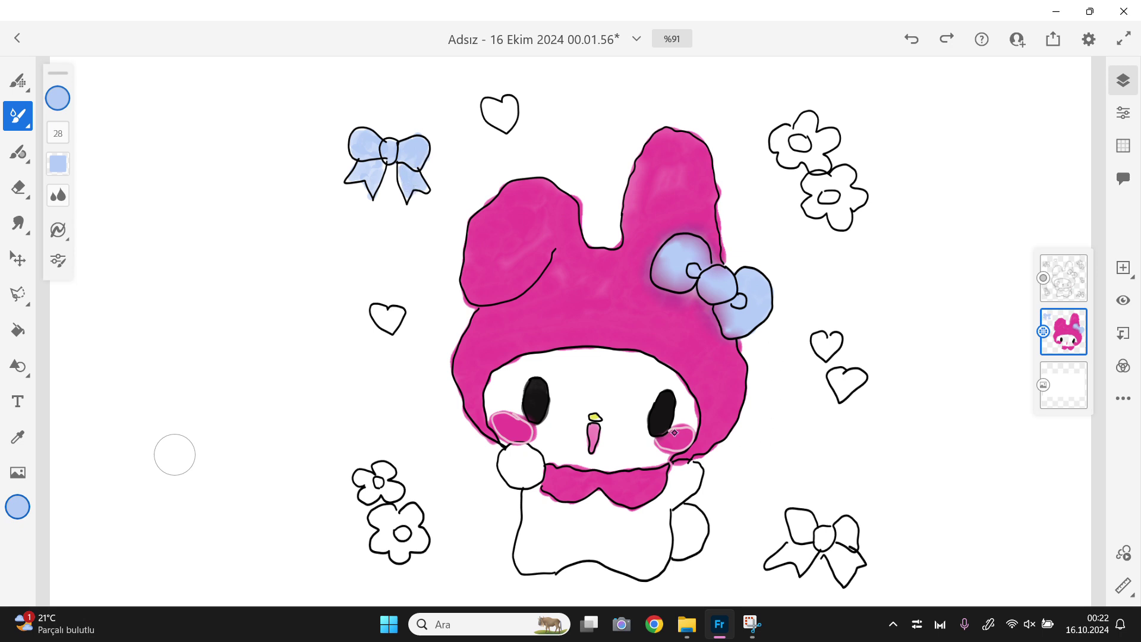
{"action": "mouse_move", "coordinate": [803, 525]}
{"action": "left_mouse_down"}
{"action": "mouse_move", "coordinate": [797, 516]}
{"action": "mouse_move", "coordinate": [801, 538]}
{"action": "mouse_move", "coordinate": [813, 514]}
{"action": "mouse_move", "coordinate": [824, 546]}
{"action": "mouse_move", "coordinate": [832, 538]}
{"action": "mouse_move", "coordinate": [776, 561]}
{"action": "mouse_move", "coordinate": [791, 552]}
{"action": "mouse_move", "coordinate": [801, 566]}
{"action": "mouse_move", "coordinate": [810, 554]}
{"action": "mouse_move", "coordinate": [788, 542]}
{"action": "mouse_move", "coordinate": [835, 562]}
{"action": "mouse_move", "coordinate": [838, 550]}
{"action": "mouse_move", "coordinate": [838, 575]}
{"action": "mouse_move", "coordinate": [856, 563]}
{"action": "mouse_move", "coordinate": [834, 526]}
{"action": "mouse_move", "coordinate": [846, 523]}
{"action": "mouse_move", "coordinate": [852, 540]}
{"action": "mouse_move", "coordinate": [846, 530]}
{"action": "left_mouse_up"}
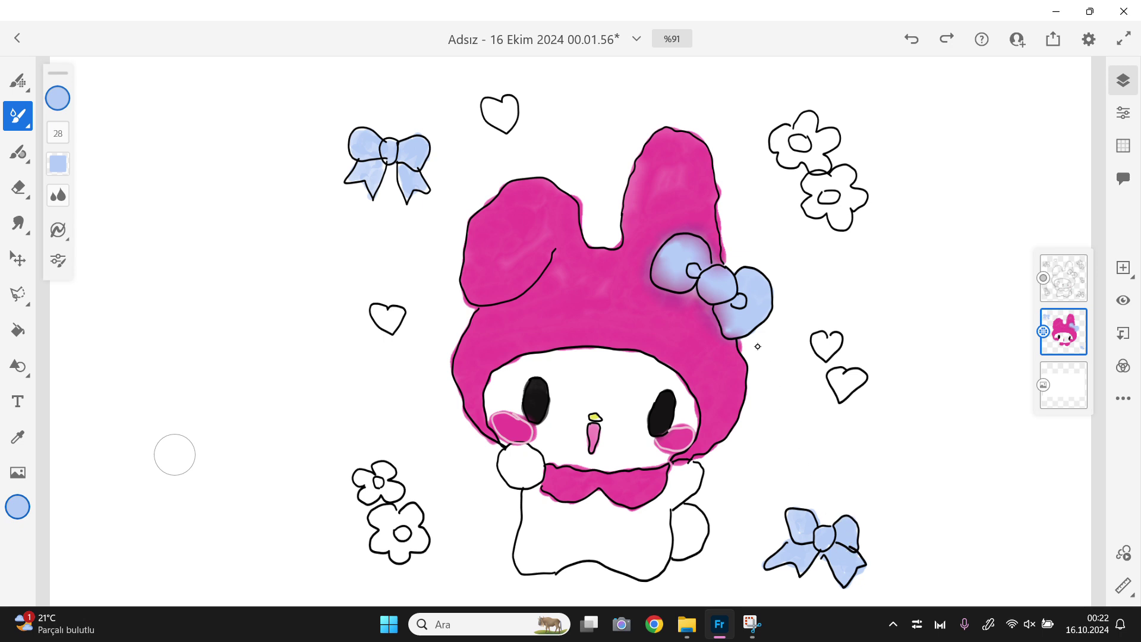
Step: Switch to the light yellow and paint the centres of all four flowers
{"action": "left_click", "coordinate": [64, 93]}
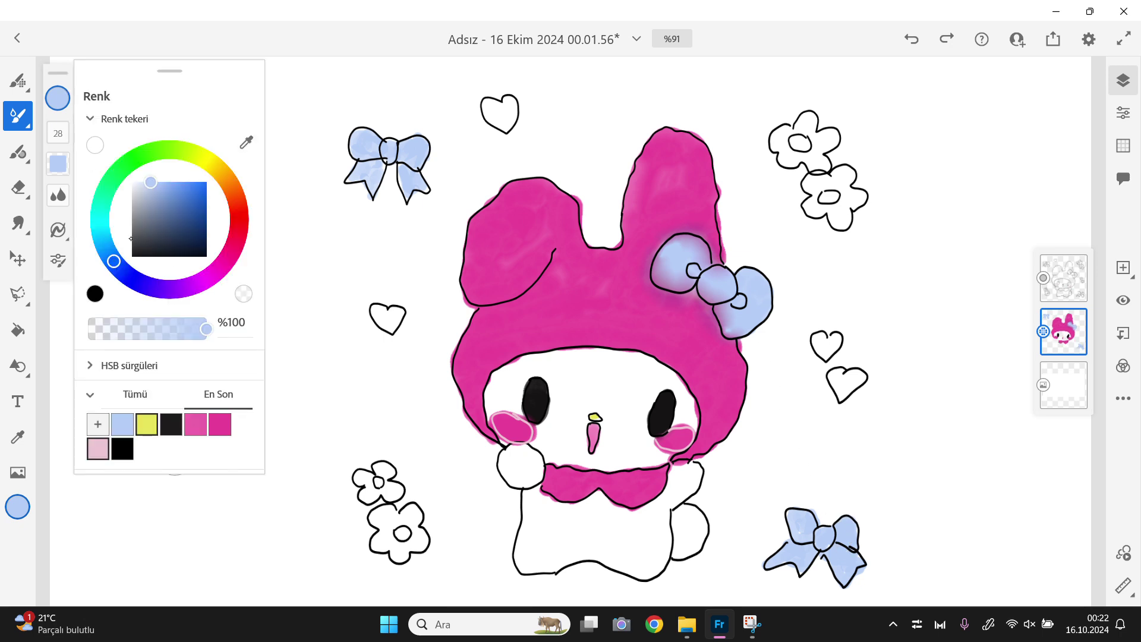
{"action": "left_click", "coordinate": [146, 424]}
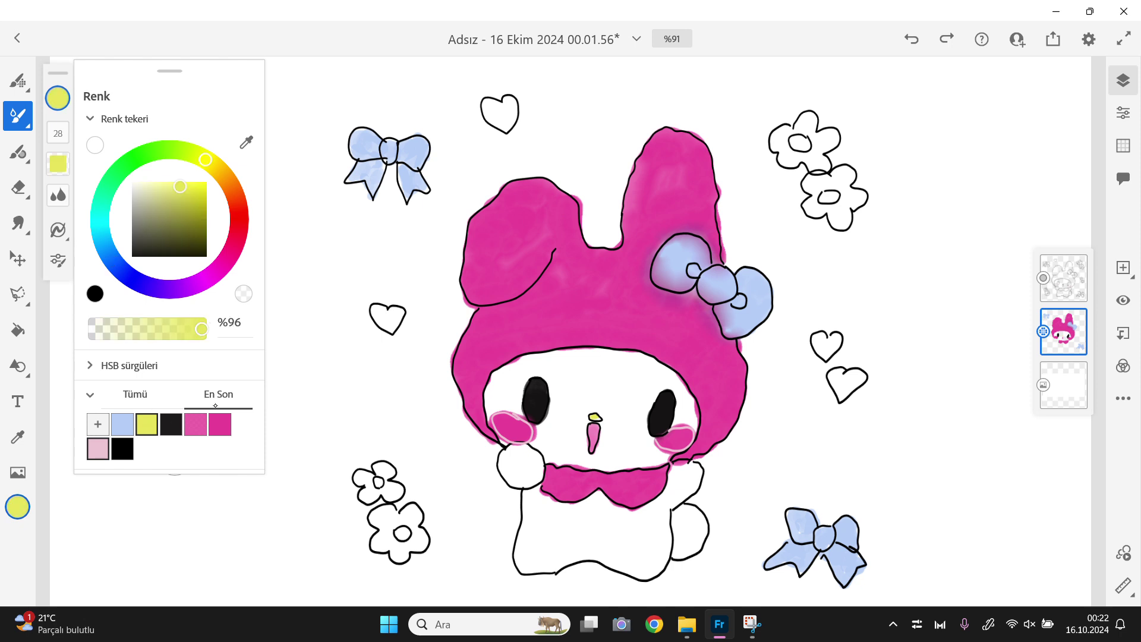
{"action": "left_click", "coordinate": [807, 143]}
{"action": "left_click_drag", "start_coordinate": [812, 143], "coordinate": [806, 140]}
{"action": "left_click_drag", "start_coordinate": [802, 140], "coordinate": [796, 141]}
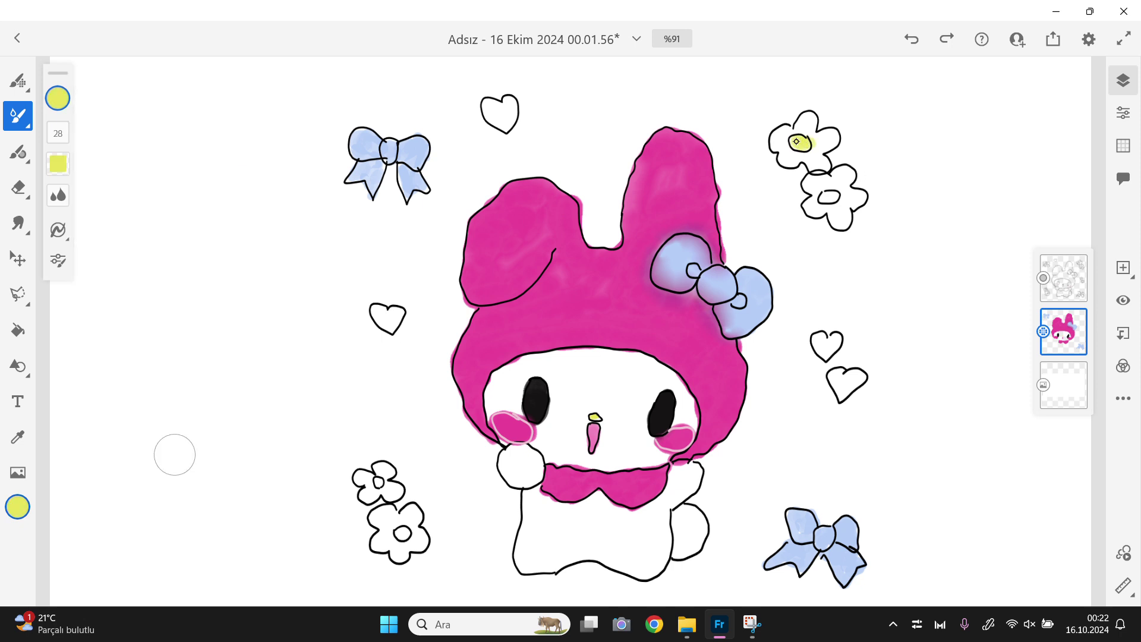
{"action": "left_click_drag", "start_coordinate": [827, 197], "coordinate": [819, 198]}
{"action": "left_click_drag", "start_coordinate": [378, 483], "coordinate": [379, 486]}
{"action": "left_click_drag", "start_coordinate": [410, 532], "coordinate": [400, 536]}
Step: Choose the magenta at 100% opacity and fill all four hearts around the rabbit
{"action": "left_click", "coordinate": [58, 98]}
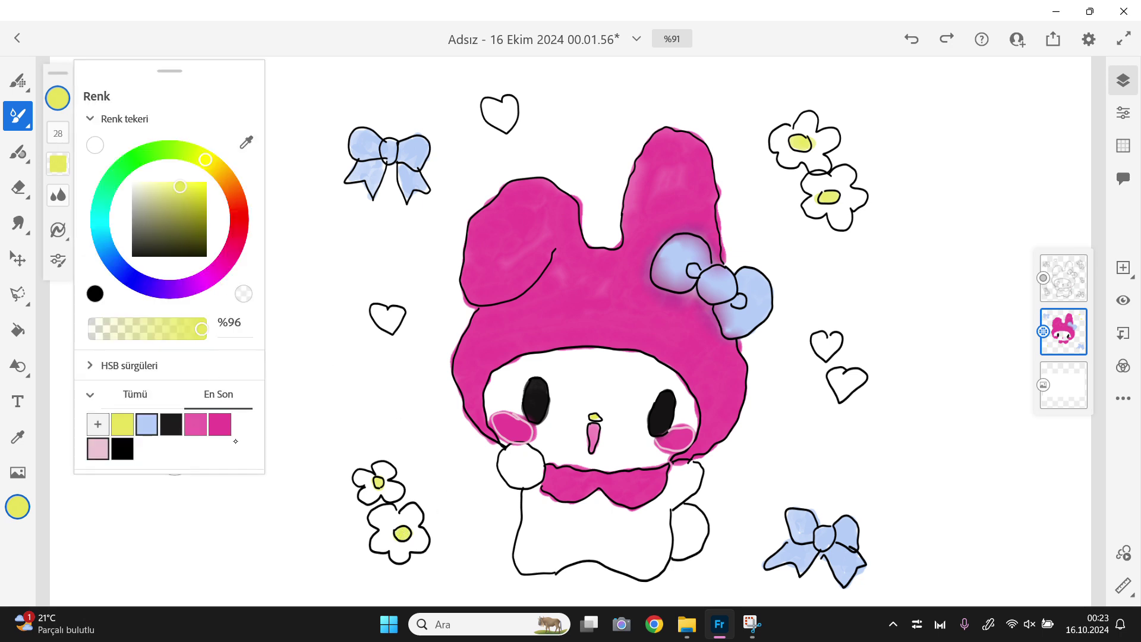
{"action": "left_click", "coordinate": [222, 431]}
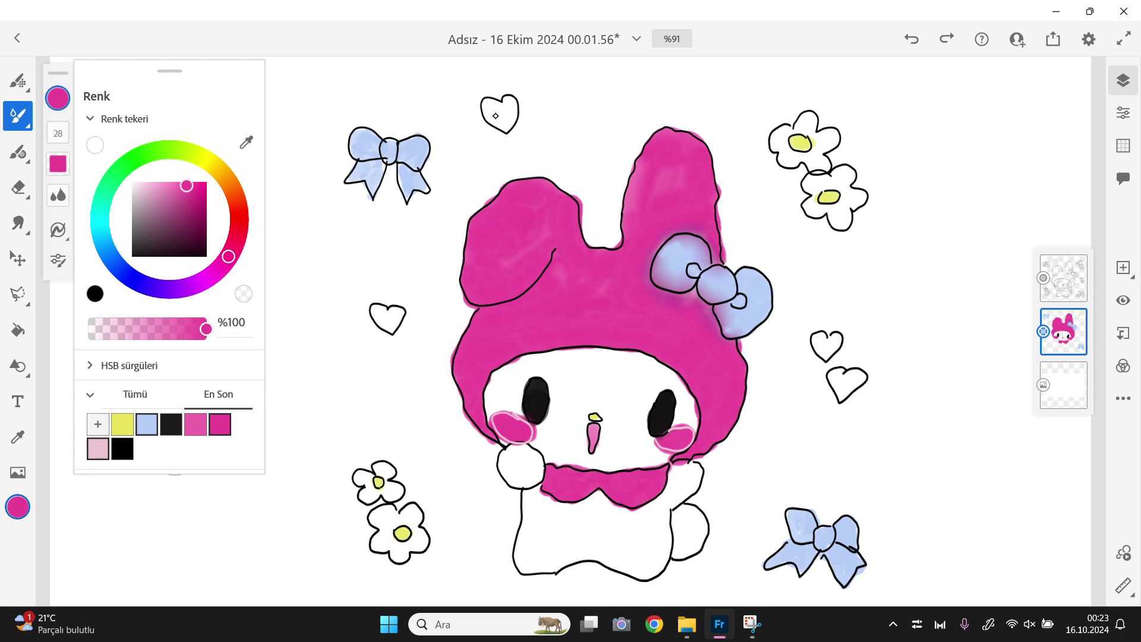
{"action": "mouse_move", "coordinate": [498, 117]}
{"action": "left_mouse_down"}
{"action": "mouse_move", "coordinate": [487, 107]}
{"action": "mouse_move", "coordinate": [504, 116]}
{"action": "mouse_move", "coordinate": [511, 106]}
{"action": "mouse_move", "coordinate": [505, 128]}
{"action": "mouse_move", "coordinate": [514, 115]}
{"action": "mouse_move", "coordinate": [502, 95]}
{"action": "mouse_move", "coordinate": [498, 113]}
{"action": "mouse_move", "coordinate": [486, 112]}
{"action": "mouse_move", "coordinate": [498, 131]}
{"action": "left_mouse_up"}
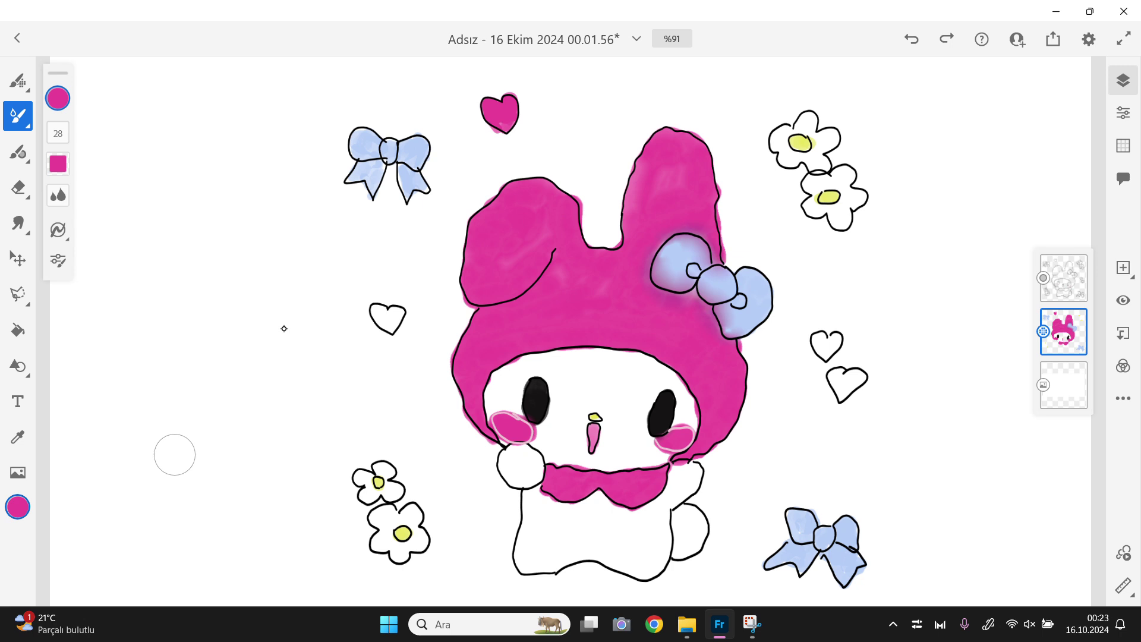
{"action": "mouse_move", "coordinate": [390, 320]}
{"action": "left_mouse_down"}
{"action": "mouse_move", "coordinate": [373, 311]}
{"action": "mouse_move", "coordinate": [390, 327]}
{"action": "mouse_move", "coordinate": [380, 310]}
{"action": "mouse_move", "coordinate": [399, 312]}
{"action": "mouse_move", "coordinate": [392, 328]}
{"action": "mouse_move", "coordinate": [381, 318]}
{"action": "mouse_move", "coordinate": [401, 310]}
{"action": "left_mouse_up"}
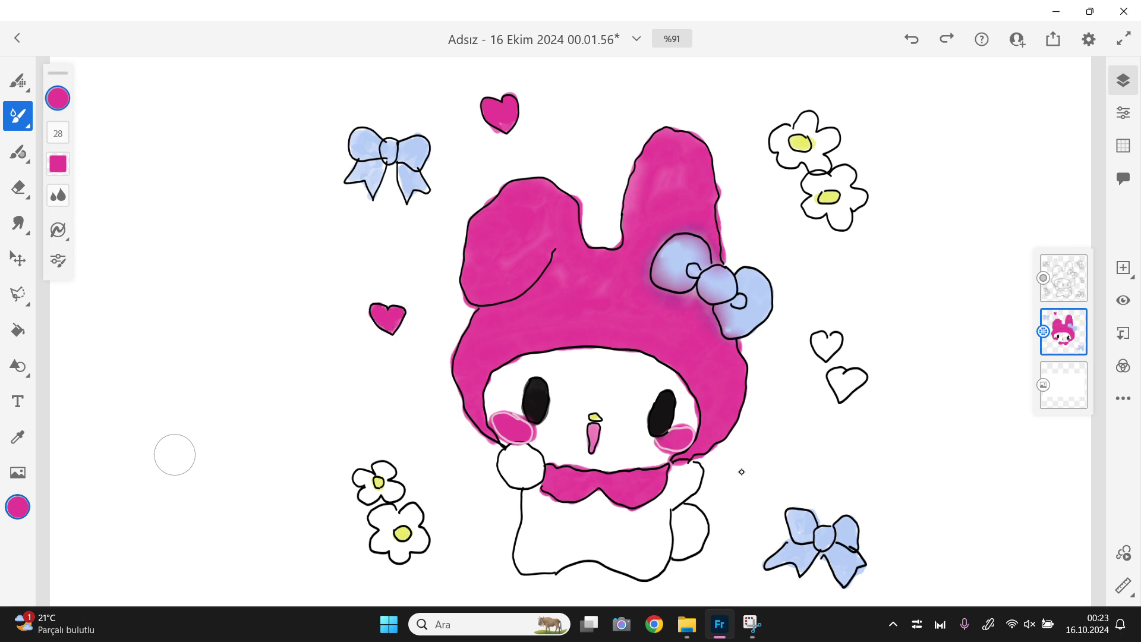
{"action": "mouse_move", "coordinate": [826, 350]}
{"action": "left_mouse_down"}
{"action": "mouse_move", "coordinate": [822, 336]}
{"action": "mouse_move", "coordinate": [826, 356]}
{"action": "mouse_move", "coordinate": [836, 340]}
{"action": "mouse_move", "coordinate": [842, 382]}
{"action": "left_mouse_up"}
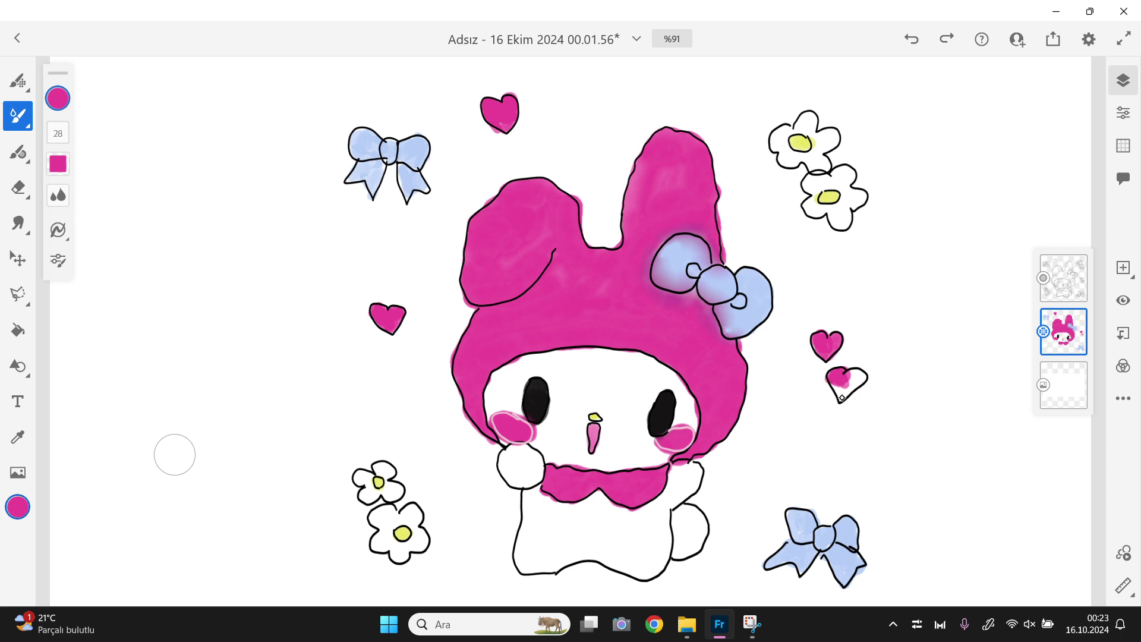
{"action": "mouse_move", "coordinate": [840, 381]}
{"action": "left_mouse_down"}
{"action": "mouse_move", "coordinate": [838, 395]}
{"action": "mouse_move", "coordinate": [861, 378]}
{"action": "mouse_move", "coordinate": [846, 389]}
{"action": "left_mouse_up"}
Step: Paint the whole background around the rabbit in translucent lilac at 42% opacity with a size 512 brush, undoing stray strokes
{"action": "left_click", "coordinate": [911, 40]}
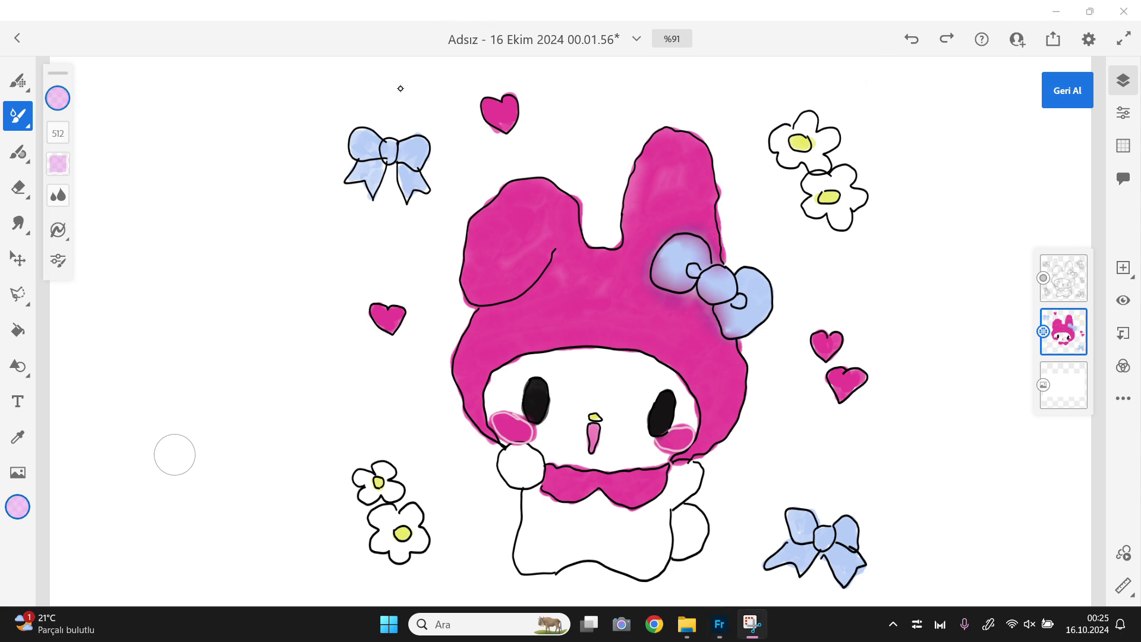
{"action": "left_click", "coordinate": [107, 111]}
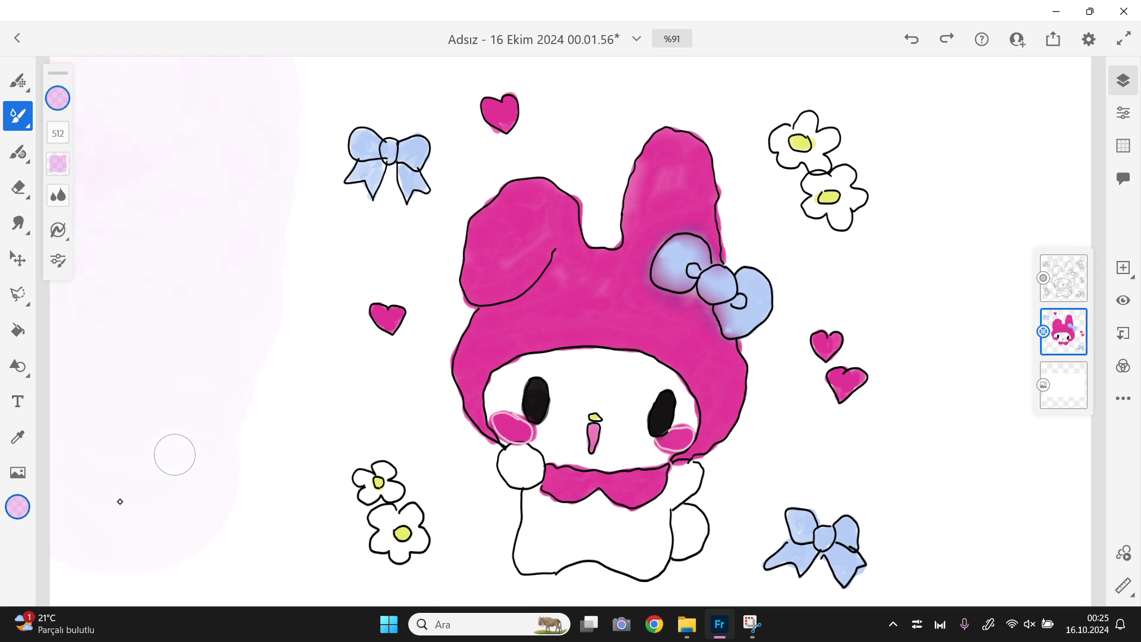
{"action": "mouse_move", "coordinate": [103, 557]}
{"action": "left_mouse_down"}
{"action": "mouse_move", "coordinate": [134, 580]}
{"action": "mouse_move", "coordinate": [168, 520]}
{"action": "left_mouse_up"}
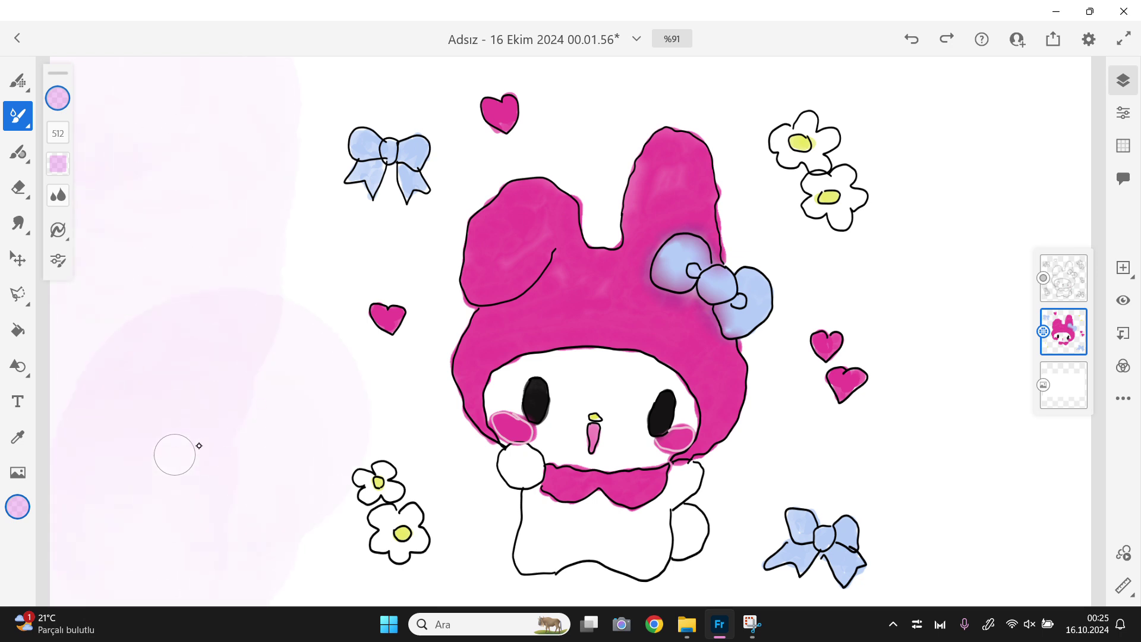
{"action": "left_click_drag", "start_coordinate": [199, 446], "coordinate": [283, 354]}
{"action": "mouse_move", "coordinate": [253, 221]}
{"action": "left_mouse_down"}
{"action": "mouse_move", "coordinate": [277, 241]}
{"action": "mouse_move", "coordinate": [425, 178]}
{"action": "mouse_move", "coordinate": [534, 99]}
{"action": "left_mouse_up"}
{"action": "mouse_move", "coordinate": [950, 187]}
{"action": "left_mouse_down"}
{"action": "mouse_move", "coordinate": [1002, 258]}
{"action": "mouse_move", "coordinate": [926, 245]}
{"action": "left_mouse_up"}
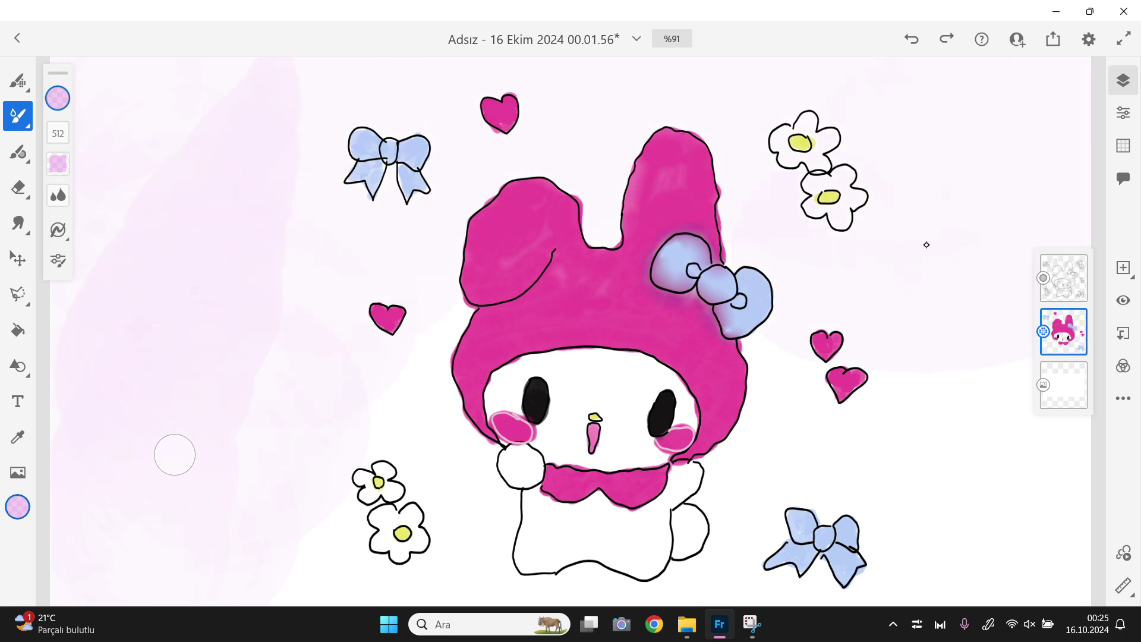
{"action": "mouse_move", "coordinate": [855, 309]}
{"action": "left_mouse_down"}
{"action": "mouse_move", "coordinate": [846, 406]}
{"action": "mouse_move", "coordinate": [940, 480]}
{"action": "mouse_move", "coordinate": [952, 448]}
{"action": "mouse_move", "coordinate": [837, 457]}
{"action": "left_mouse_up"}
{"action": "left_click_drag", "start_coordinate": [858, 591], "coordinate": [375, 566]}
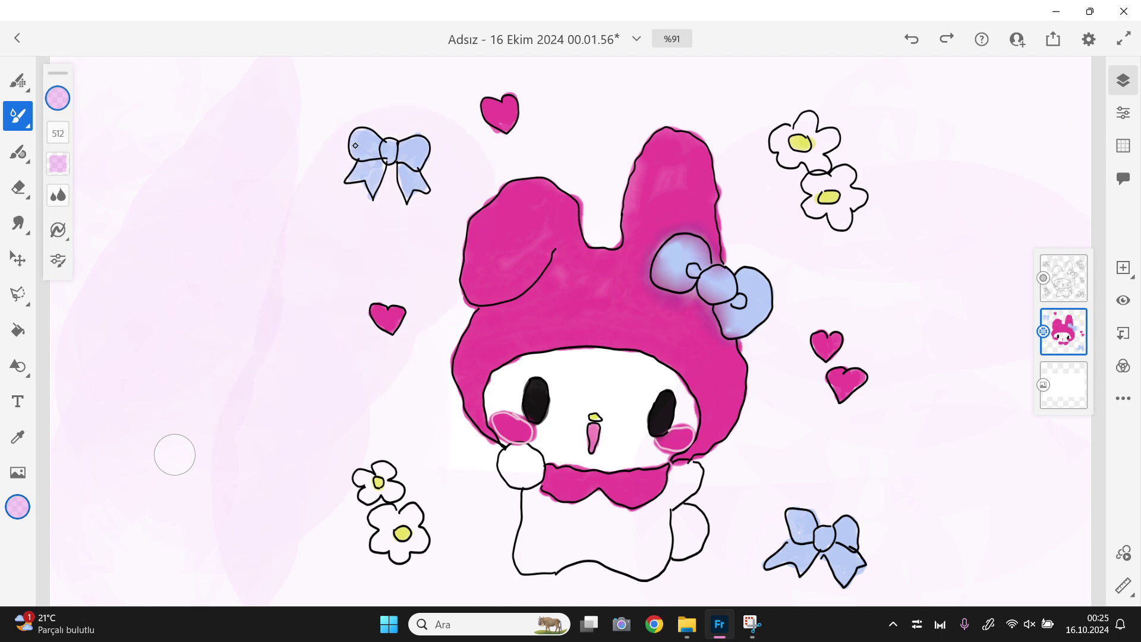
{"action": "left_click_drag", "start_coordinate": [450, 101], "coordinate": [1034, 111]}
{"action": "mouse_move", "coordinate": [1053, 250]}
{"action": "left_mouse_down"}
{"action": "mouse_move", "coordinate": [984, 365]}
{"action": "mouse_move", "coordinate": [961, 465]}
{"action": "left_mouse_up"}
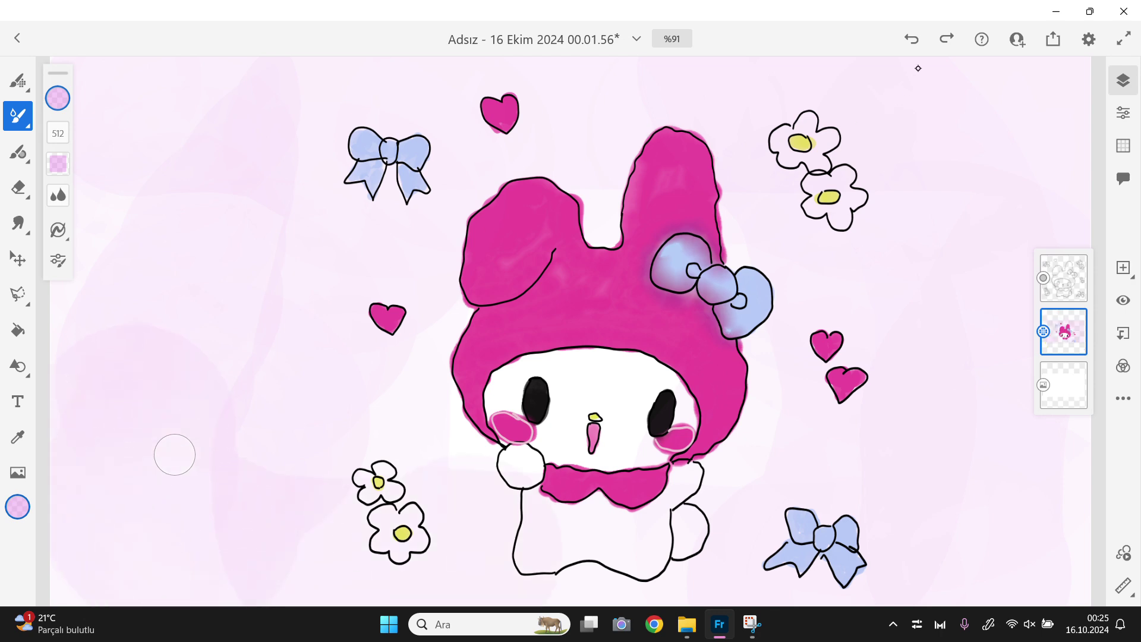
{"action": "left_click", "coordinate": [912, 39]}
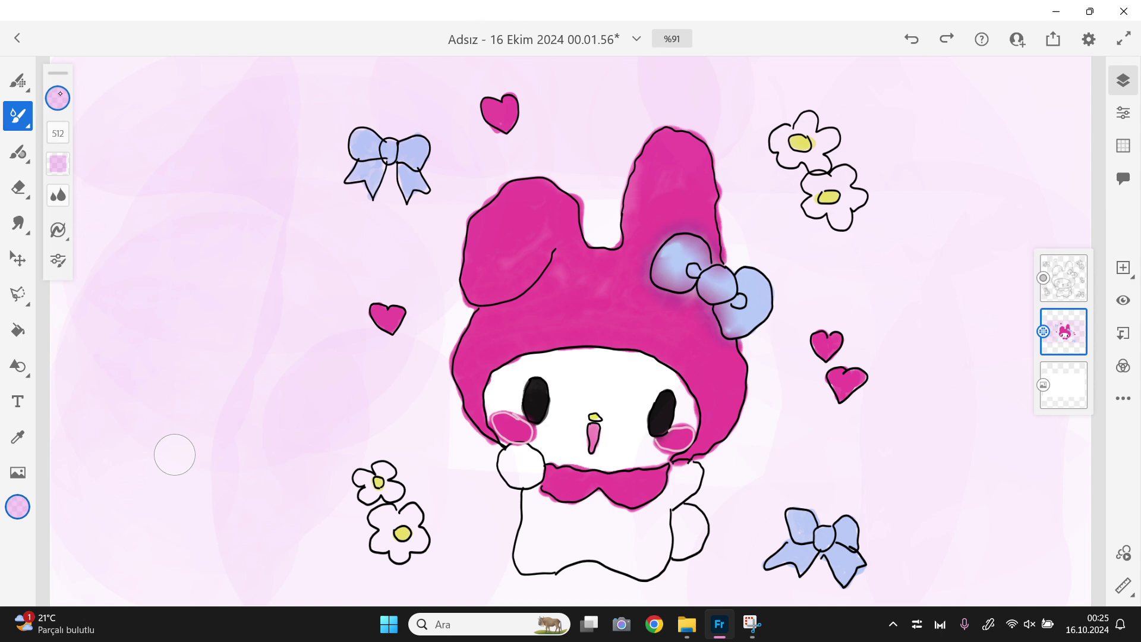
Step: Choose the magenta, set the brush size to 20 and handwrite the artist's name with a small heart above the lower-right bow
{"action": "key", "text": "c"}
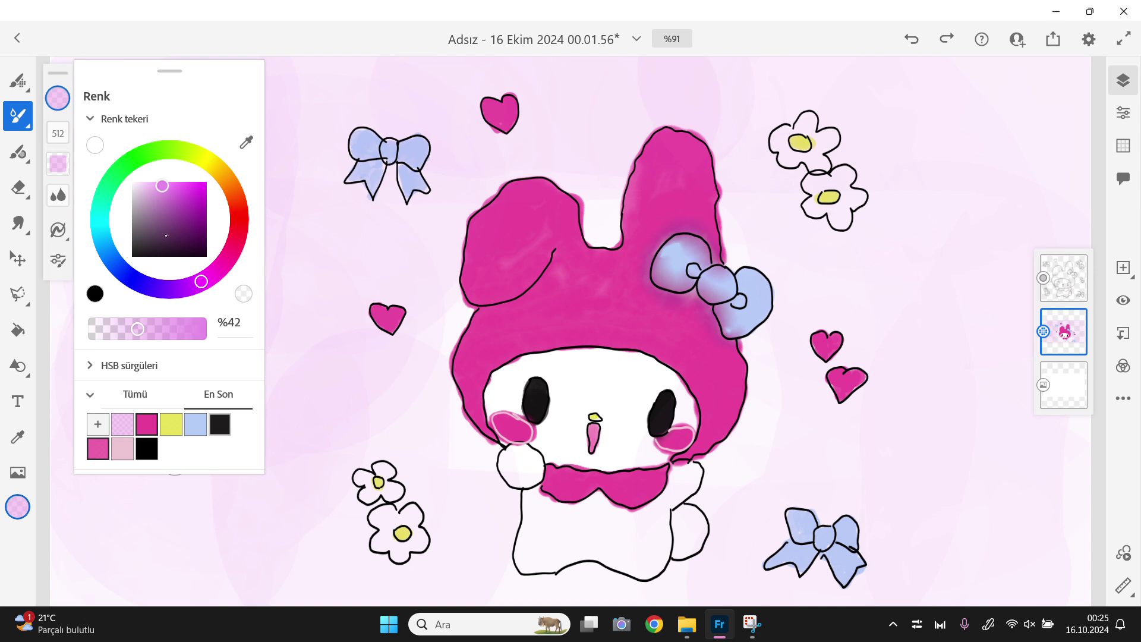
{"action": "left_click", "coordinate": [144, 424]}
{"action": "key", "text": "c"}
{"action": "key", "text": "bracketleft"}
{"action": "key", "text": "bracketleft"}
{"action": "key", "text": "bracketleft"}
{"action": "key", "text": "bracketleft"}
{"action": "key", "text": "bracketleft"}
{"action": "key", "text": "bracketleft"}
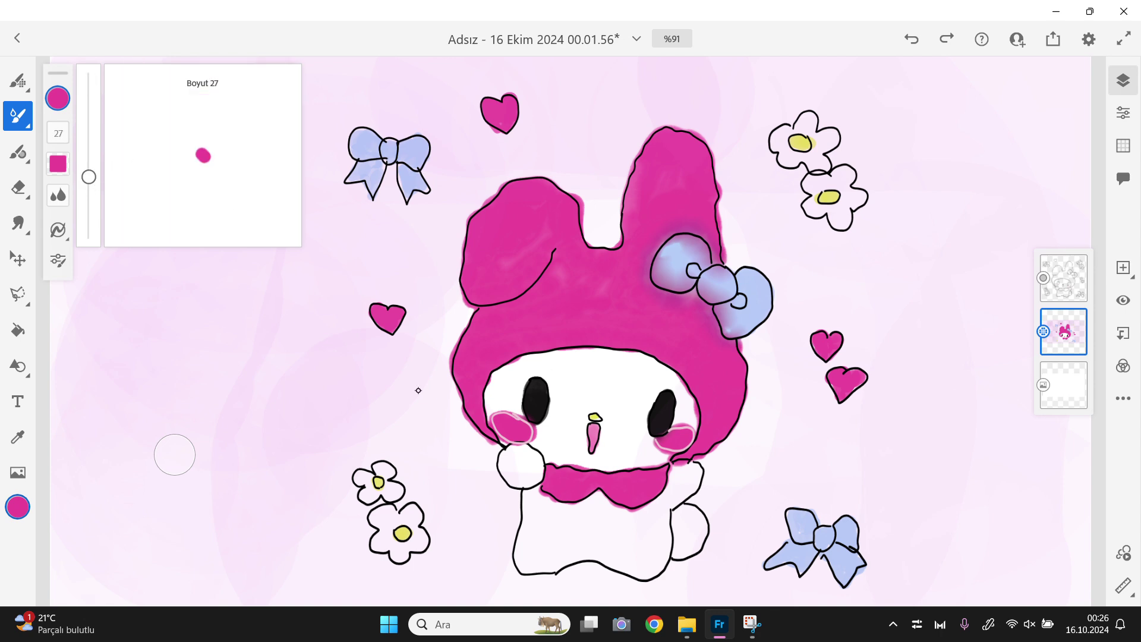
{"action": "key", "text": "bracketleft"}
{"action": "key", "text": "bracketleft"}
{"action": "key", "text": "bracketleft"}
{"action": "key", "text": "bracketleft"}
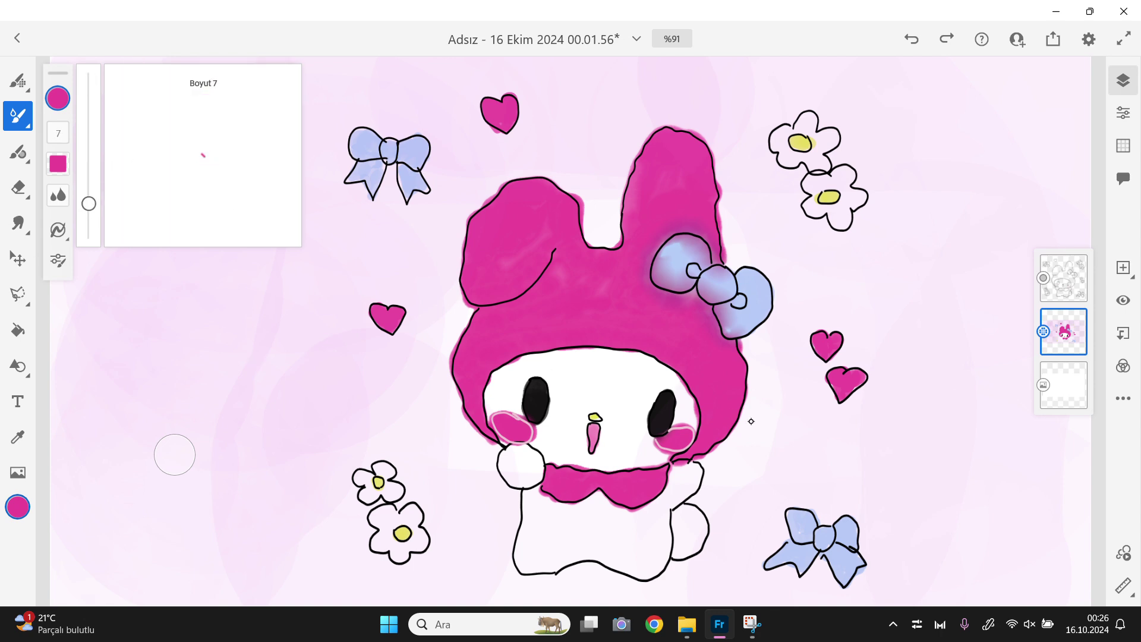
{"action": "key", "text": "bracketright"}
{"action": "key", "text": "bracketright"}
{"action": "key", "text": "bracketright"}
{"action": "mouse_move", "coordinate": [901, 474]}
{"action": "left_mouse_down"}
{"action": "mouse_move", "coordinate": [921, 494]}
{"action": "mouse_move", "coordinate": [998, 467]}
{"action": "mouse_move", "coordinate": [925, 429]}
{"action": "mouse_move", "coordinate": [945, 450]}
{"action": "mouse_move", "coordinate": [951, 421]}
{"action": "mouse_move", "coordinate": [949, 446]}
{"action": "mouse_move", "coordinate": [953, 428]}
{"action": "mouse_move", "coordinate": [959, 443]}
{"action": "left_mouse_up"}
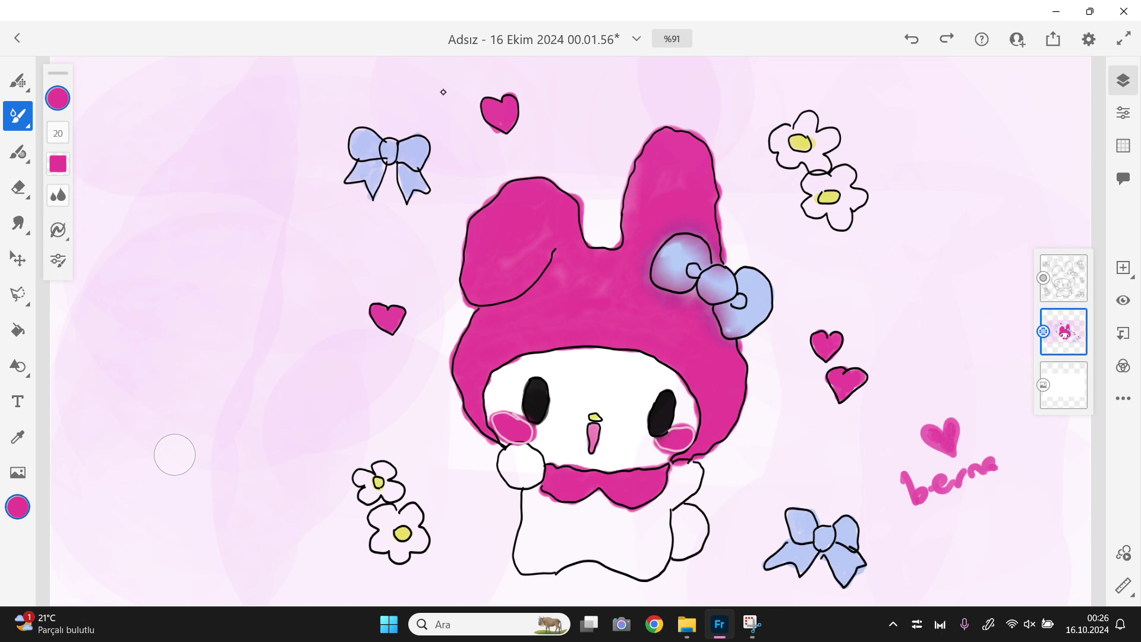